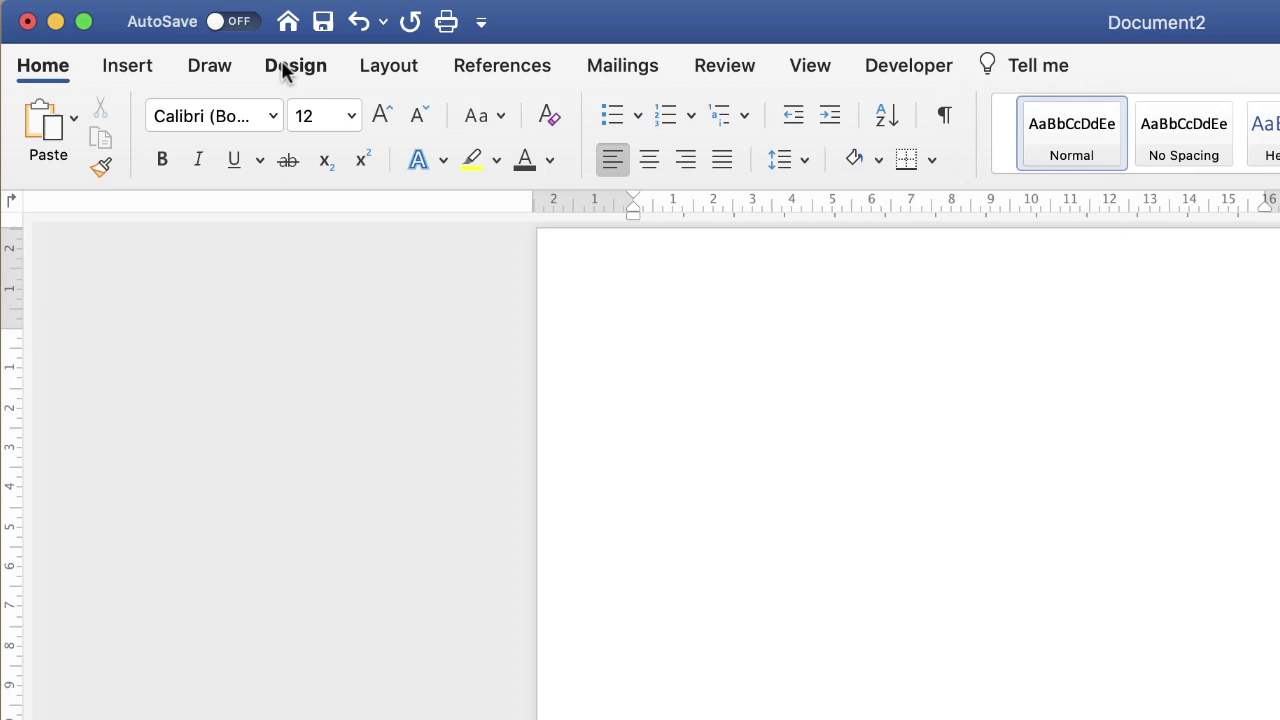
Set the page colour to a custom pale cream from the colour wheel.
left_click(288, 66)
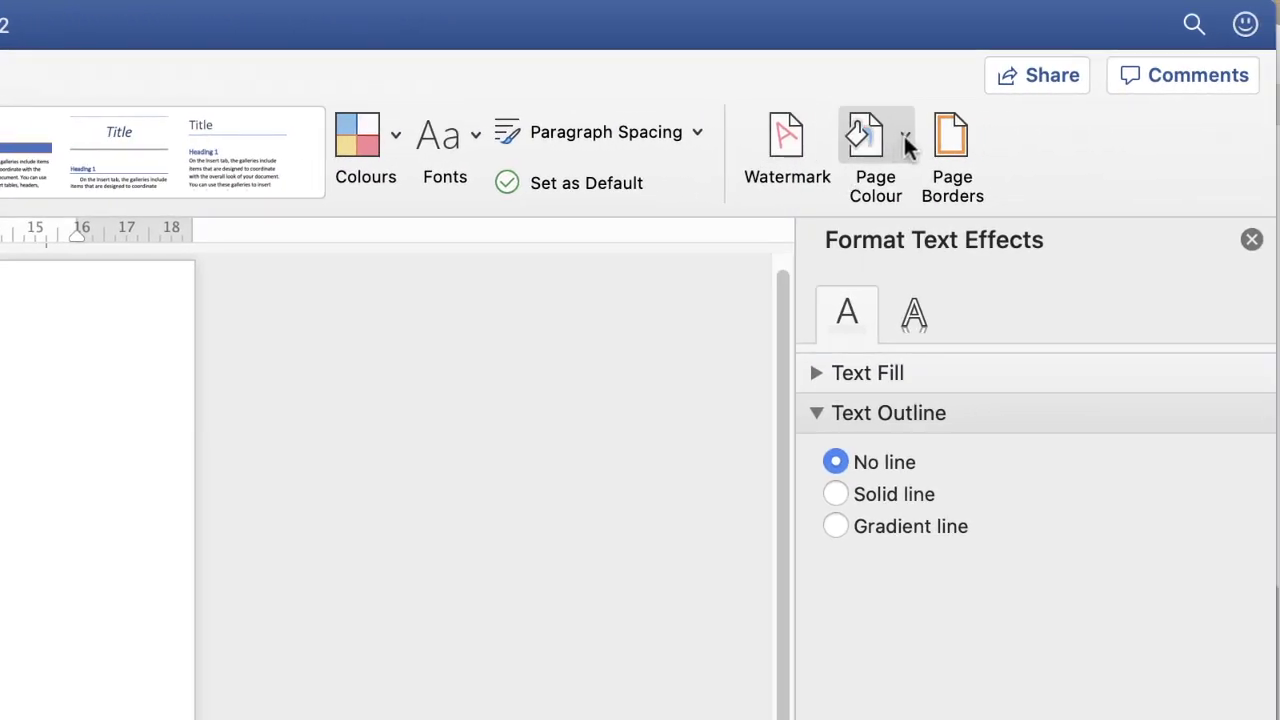
left_click(905, 140)
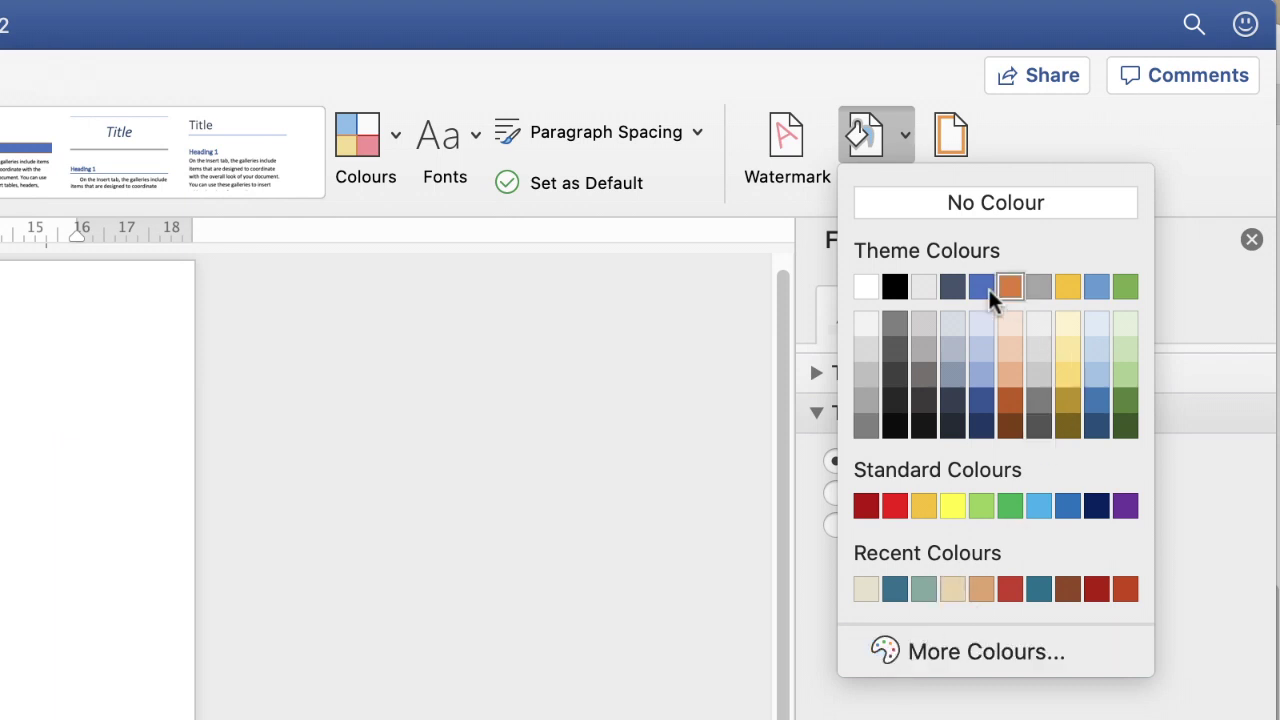
left_click(890, 648)
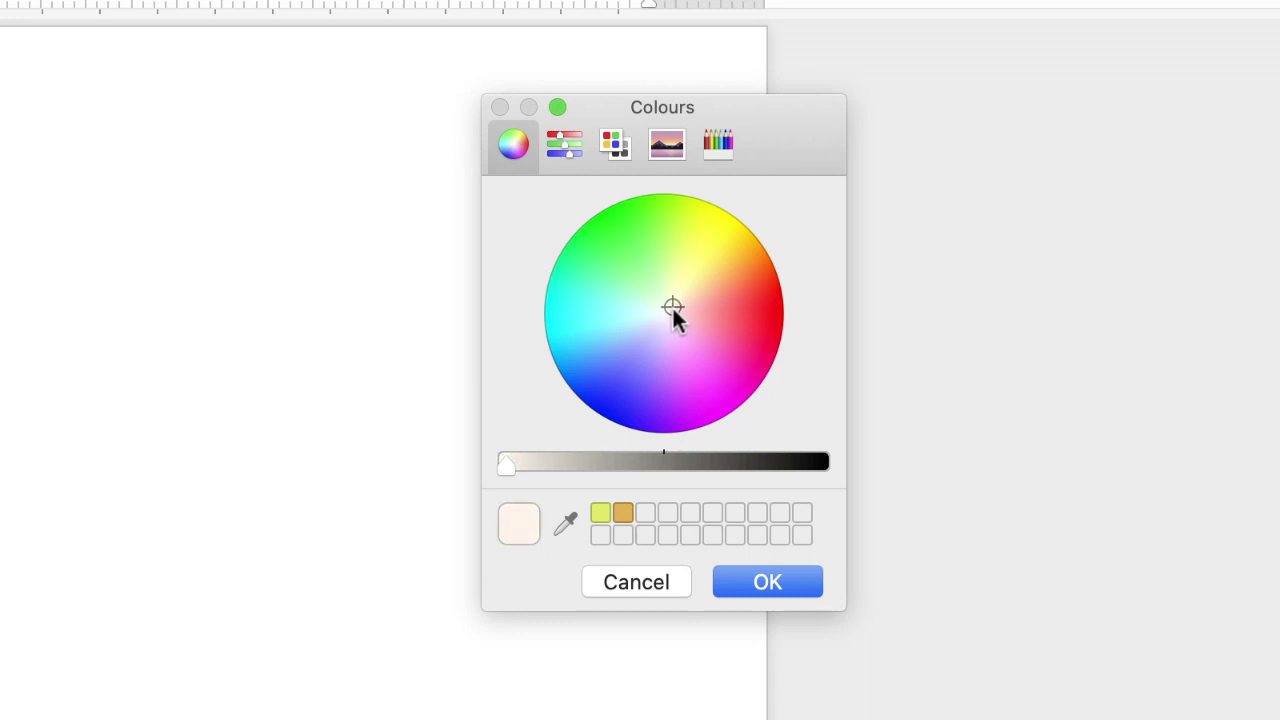
left_click(765, 579)
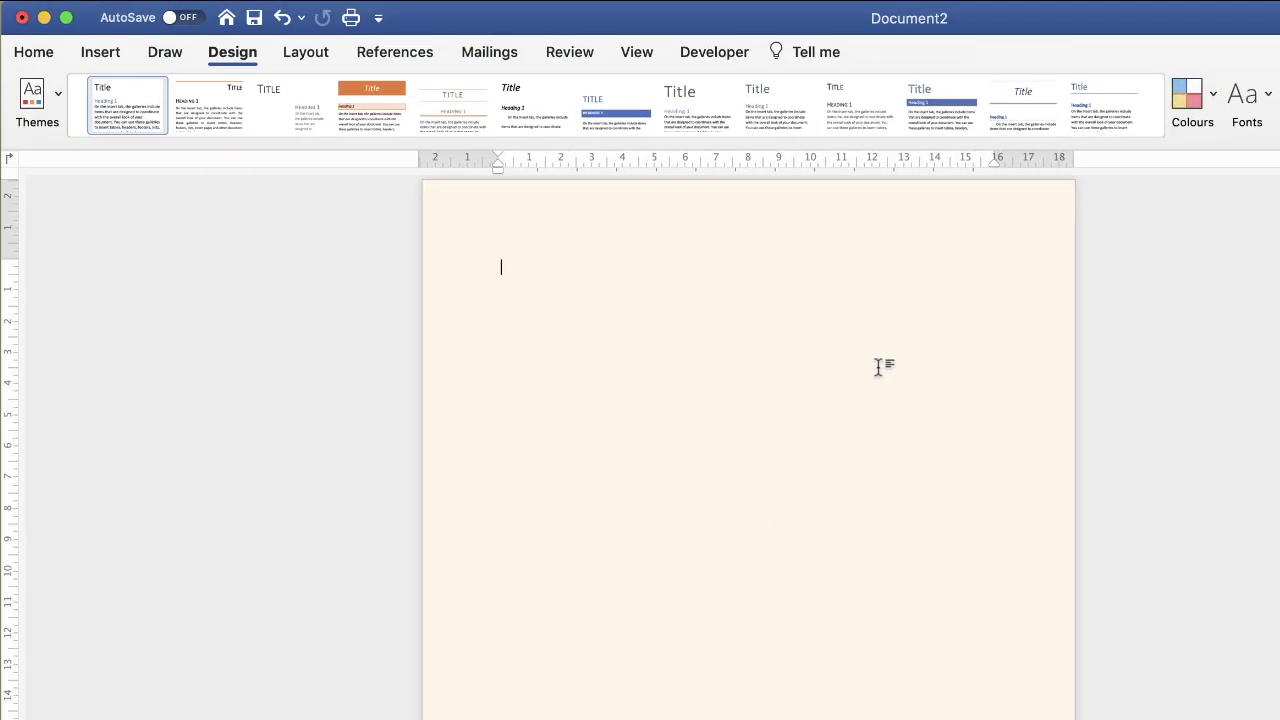
Draw a tall rectangle near the top left and set its width to 3.5 cm.
left_click(98, 54)
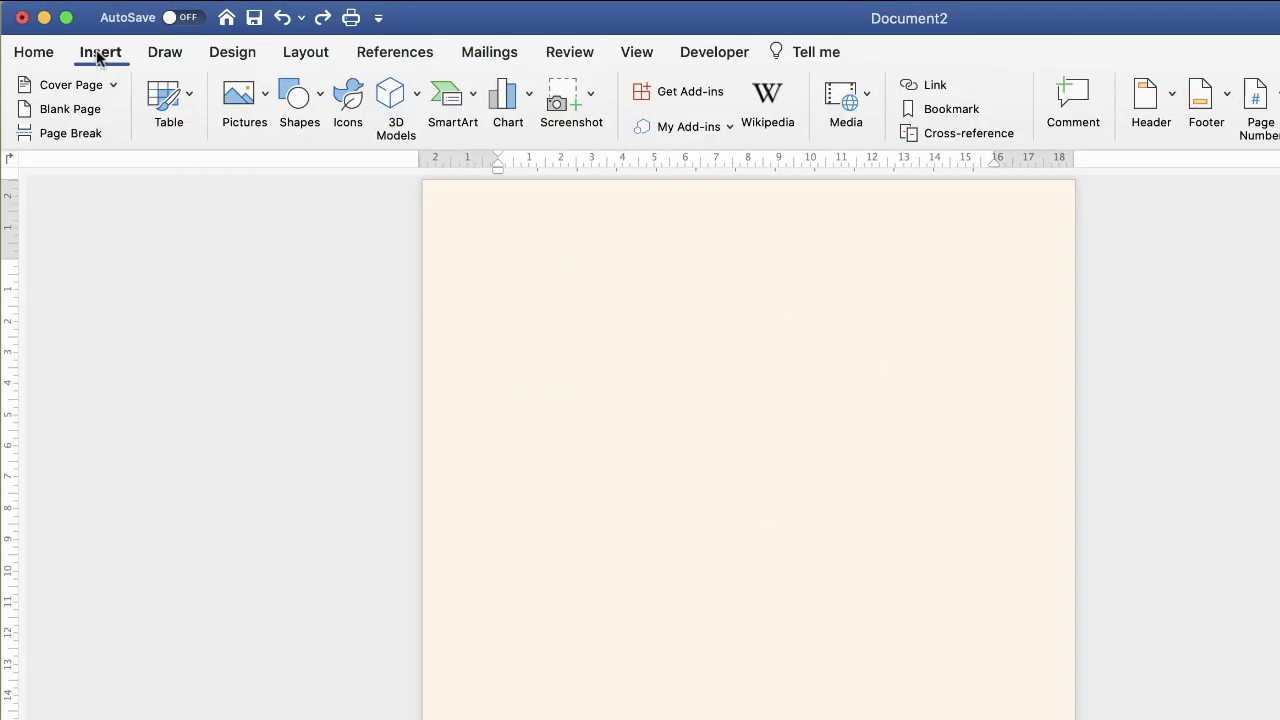
left_click(320, 96)
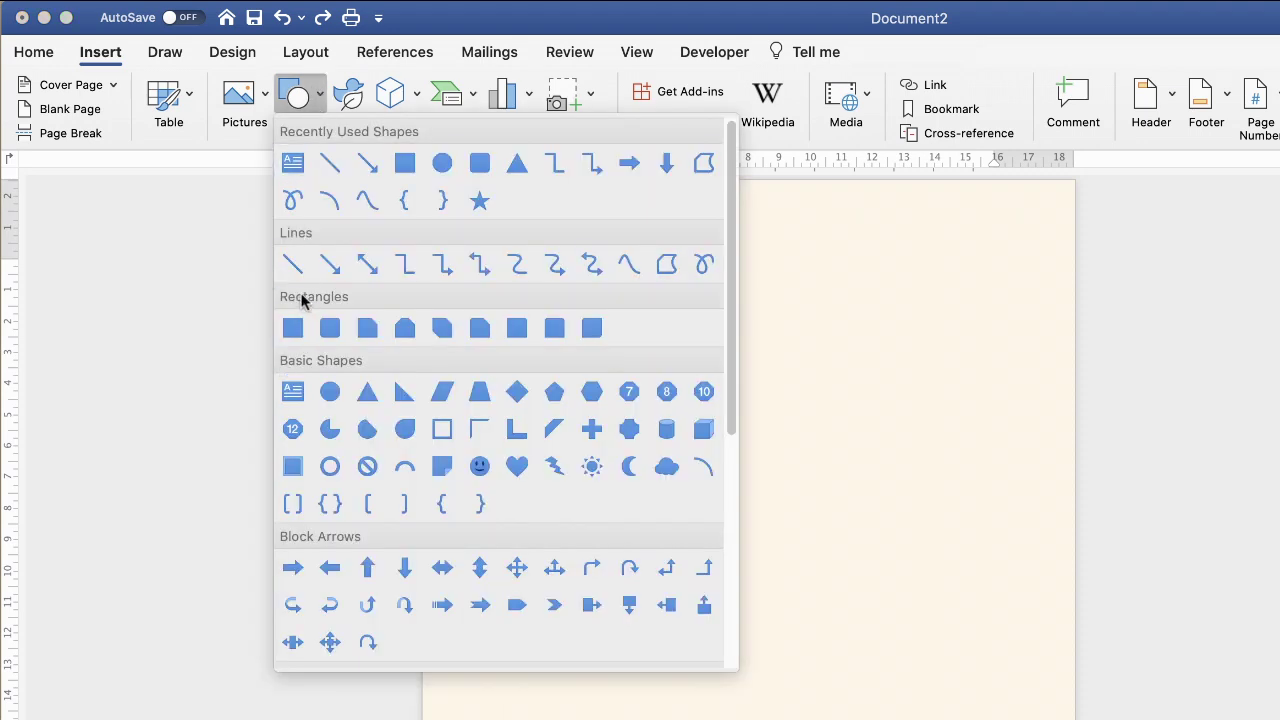
left_click(292, 333)
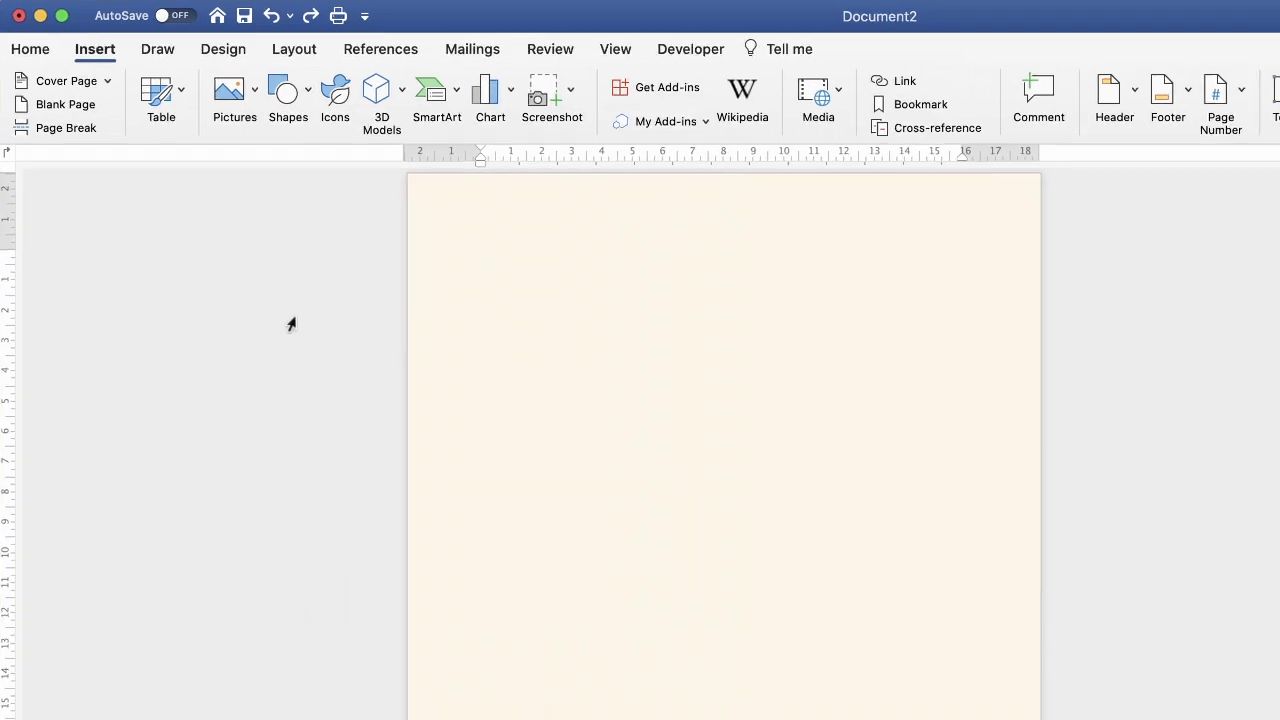
left_click_drag(334, 150, 428, 591)
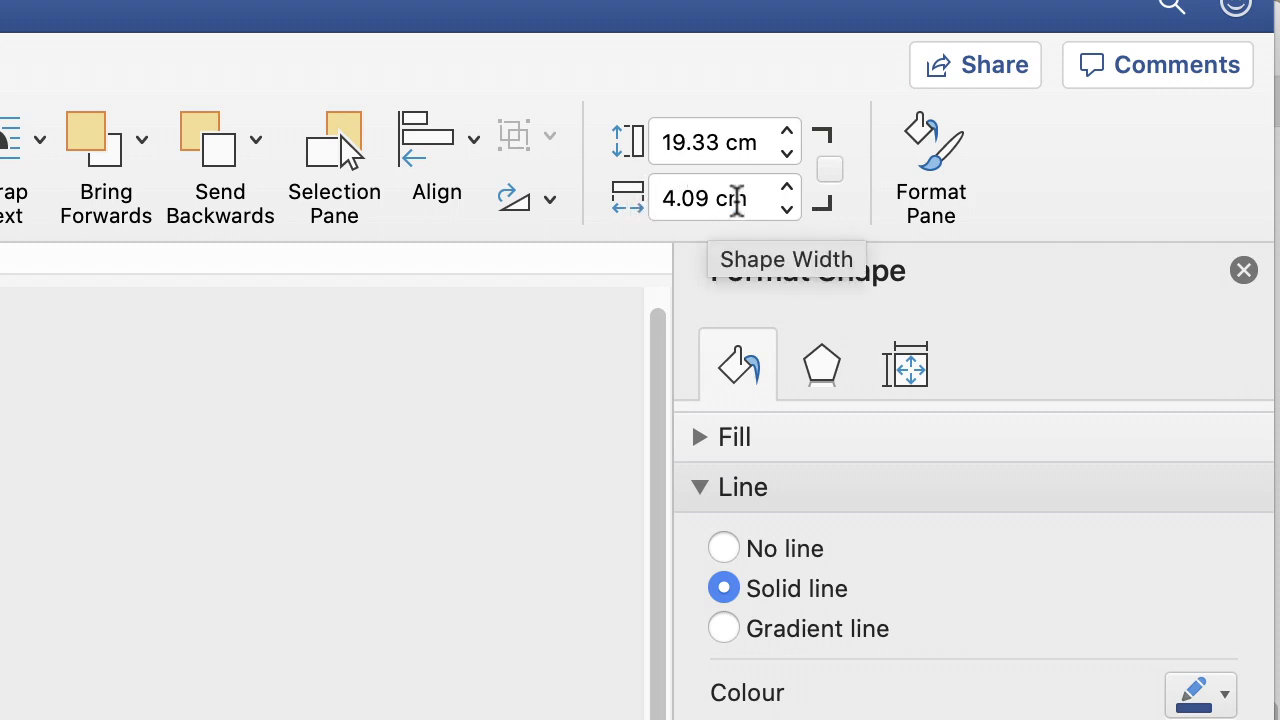
left_click_drag(657, 198, 748, 197)
type("3")
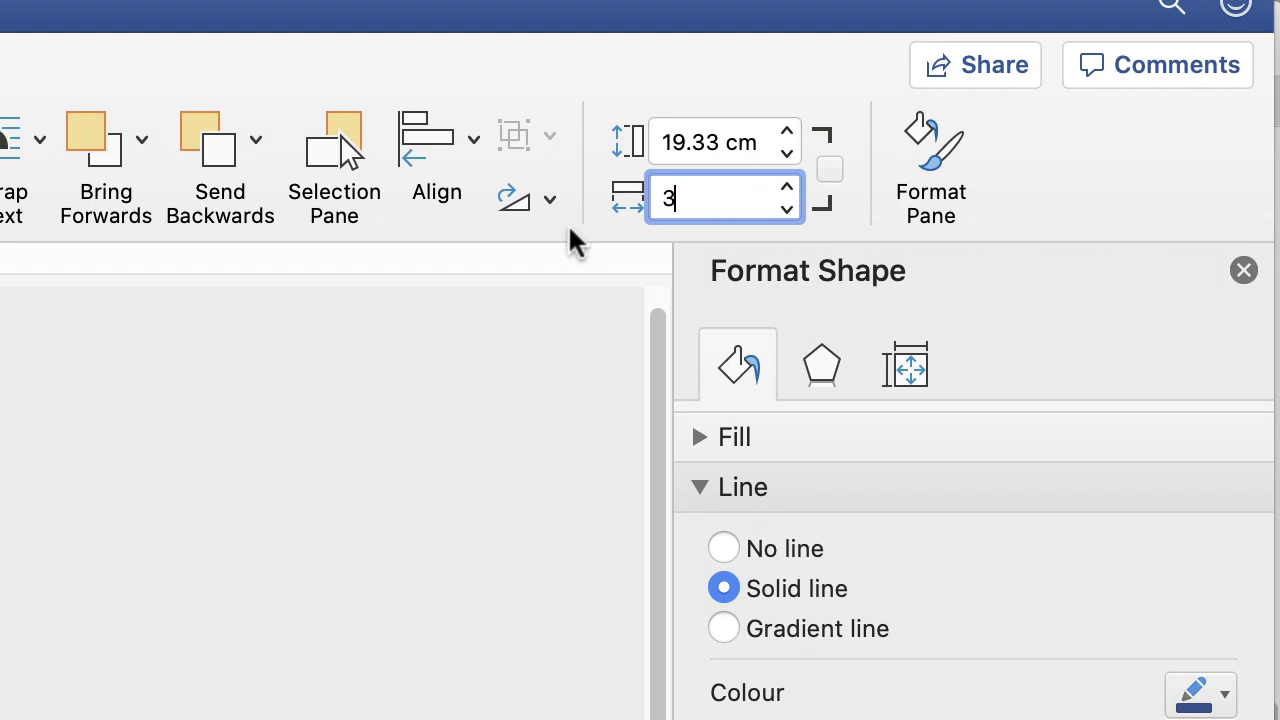
type(".5")
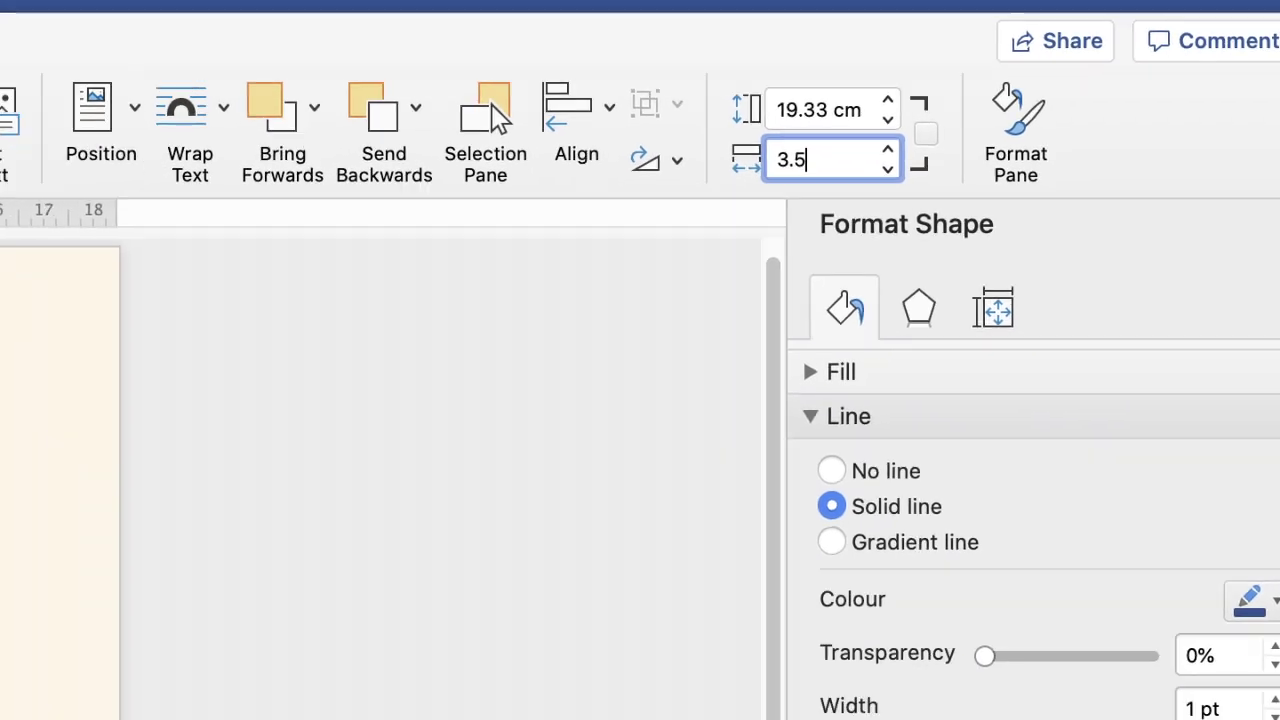
key("Return")
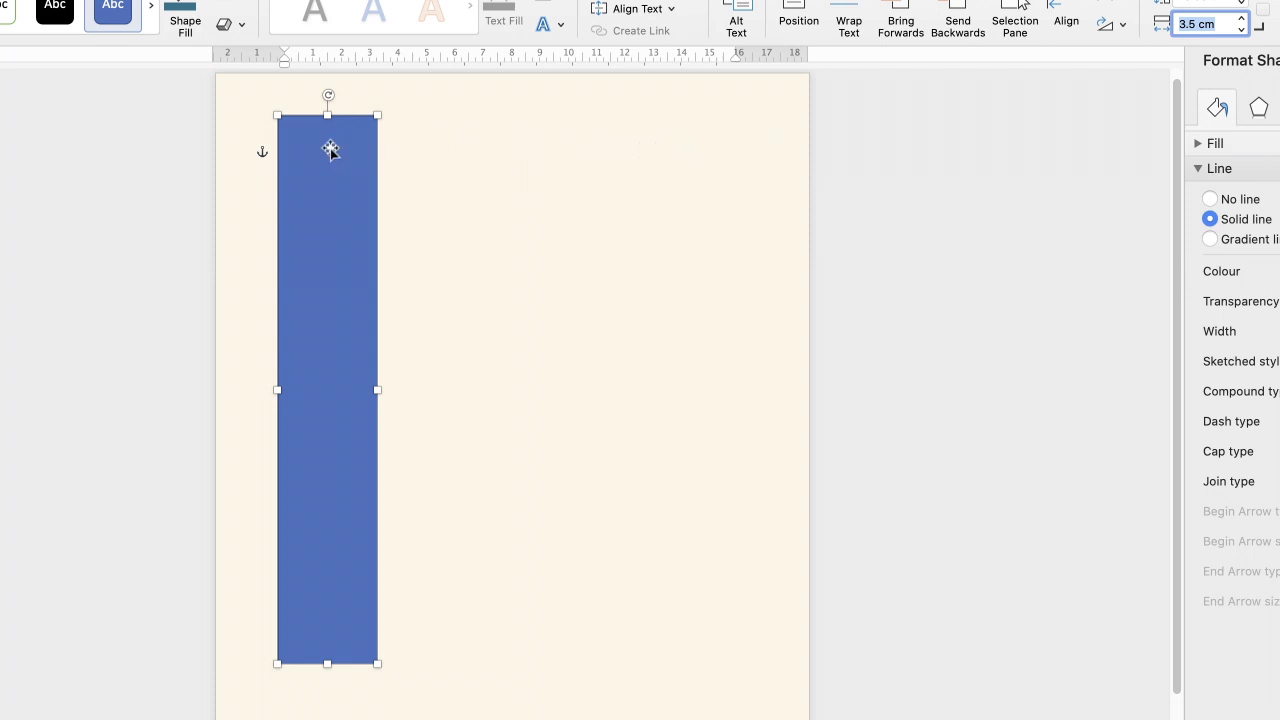
Nudge the rectangle slightly left and set its outline to No Outline.
left_click_drag(326, 149, 307, 147)
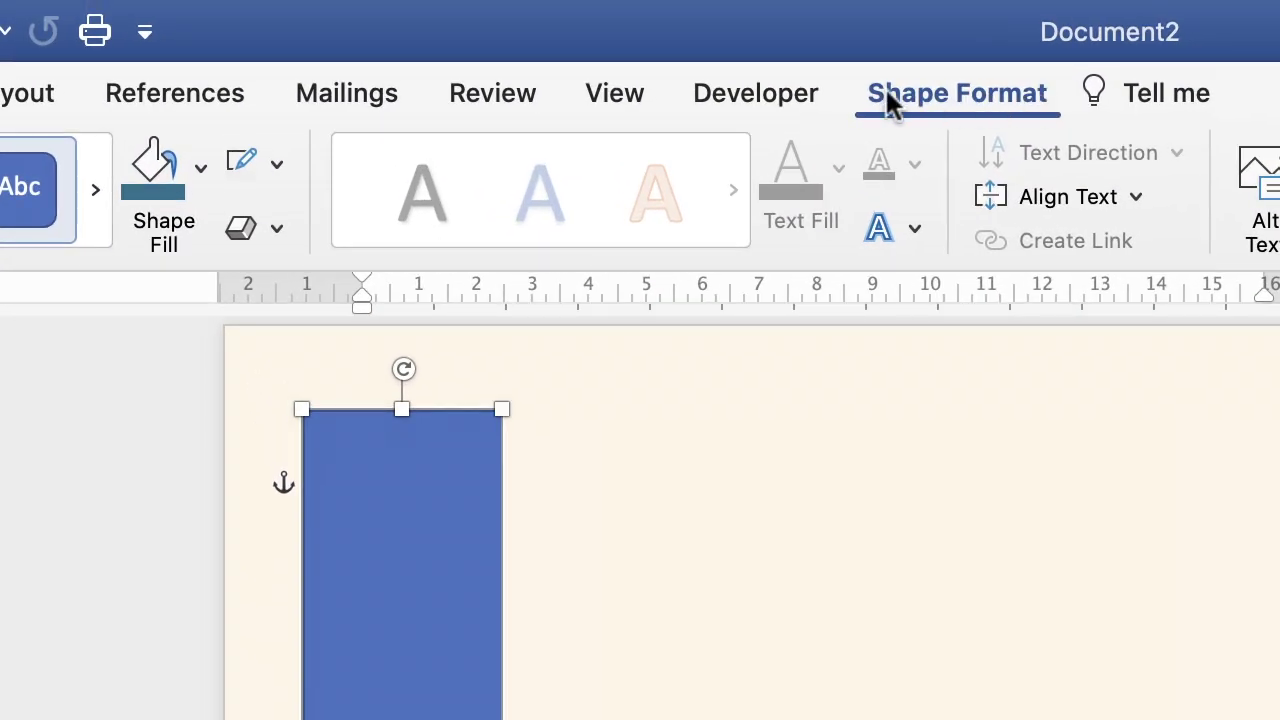
left_click(272, 167)
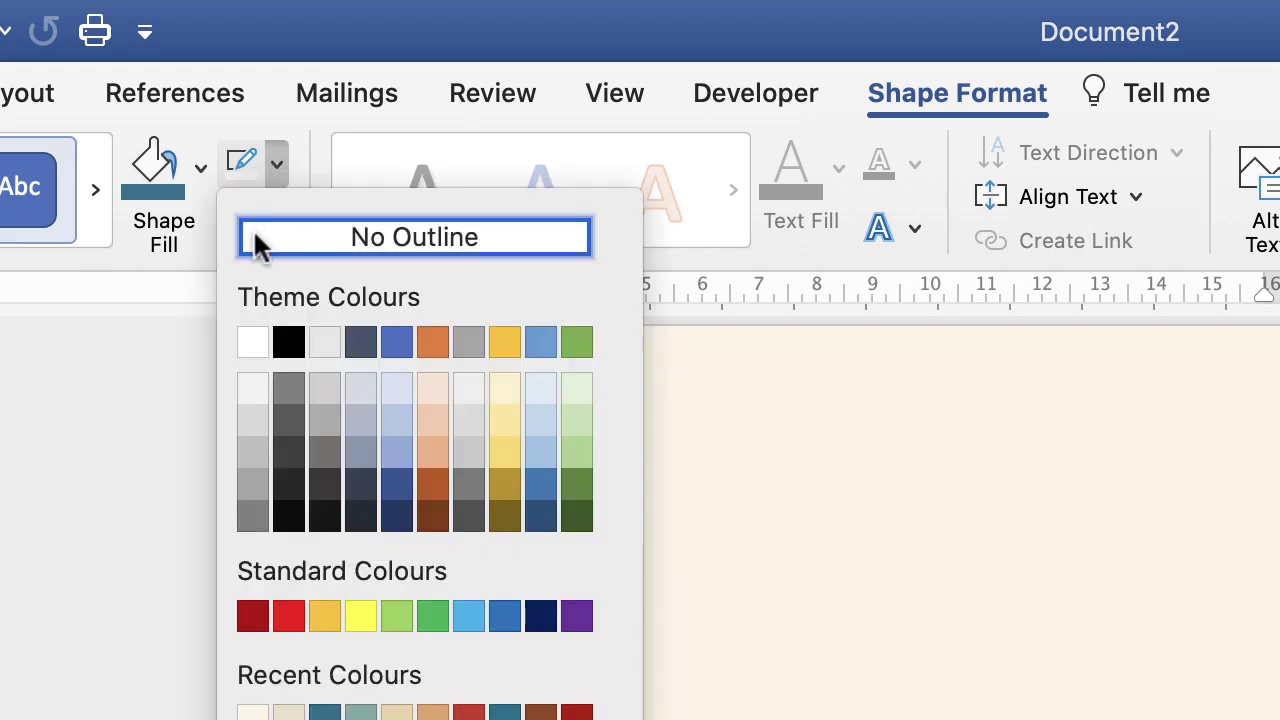
left_click(403, 242)
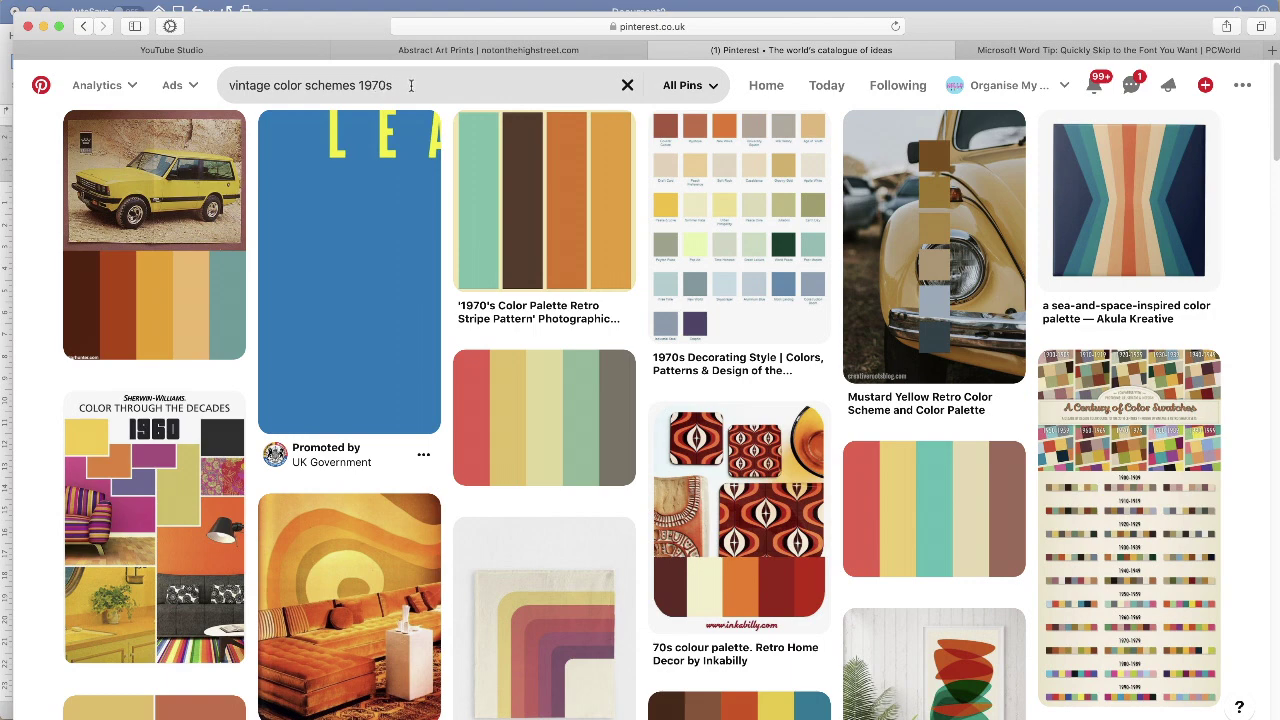
Scroll through the 'vintage color schemes 1970s' pins, then close the browser window.
mouse_move(1276, 152)
left_mouse_down()
mouse_move(1276, 317)
mouse_move(1276, 160)
left_mouse_up()
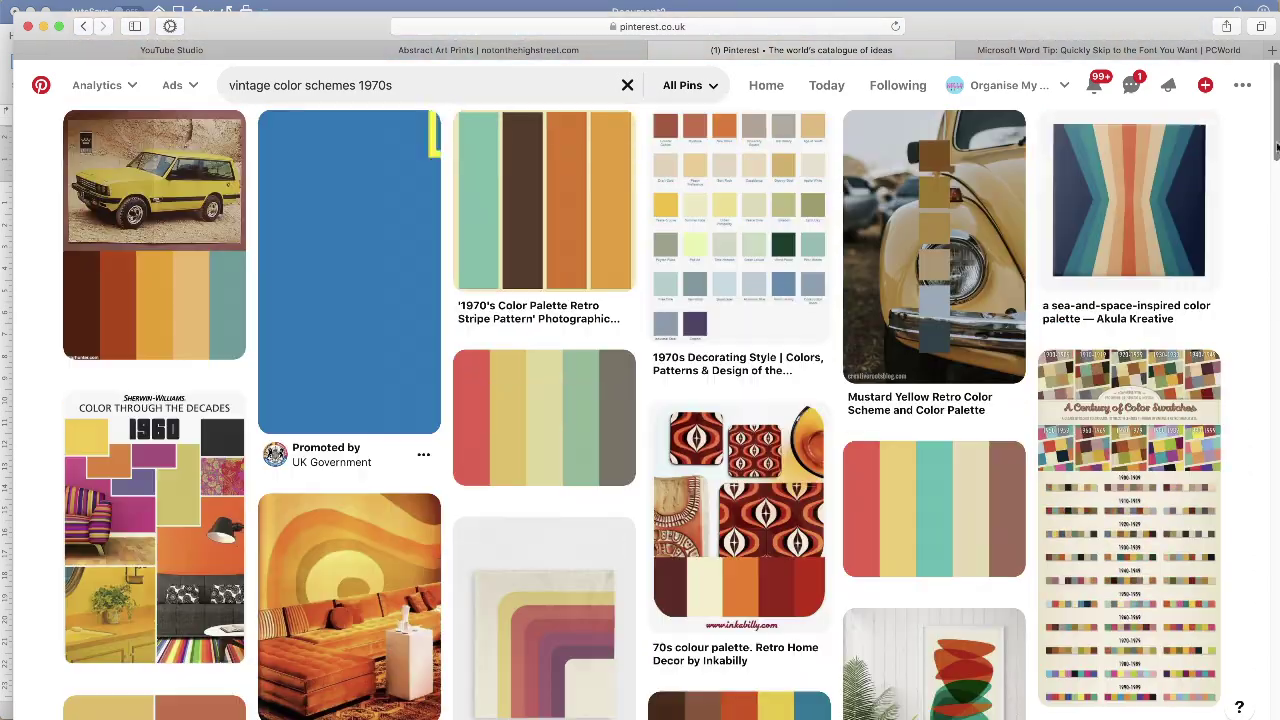
scroll(1180, 120, "down", 2)
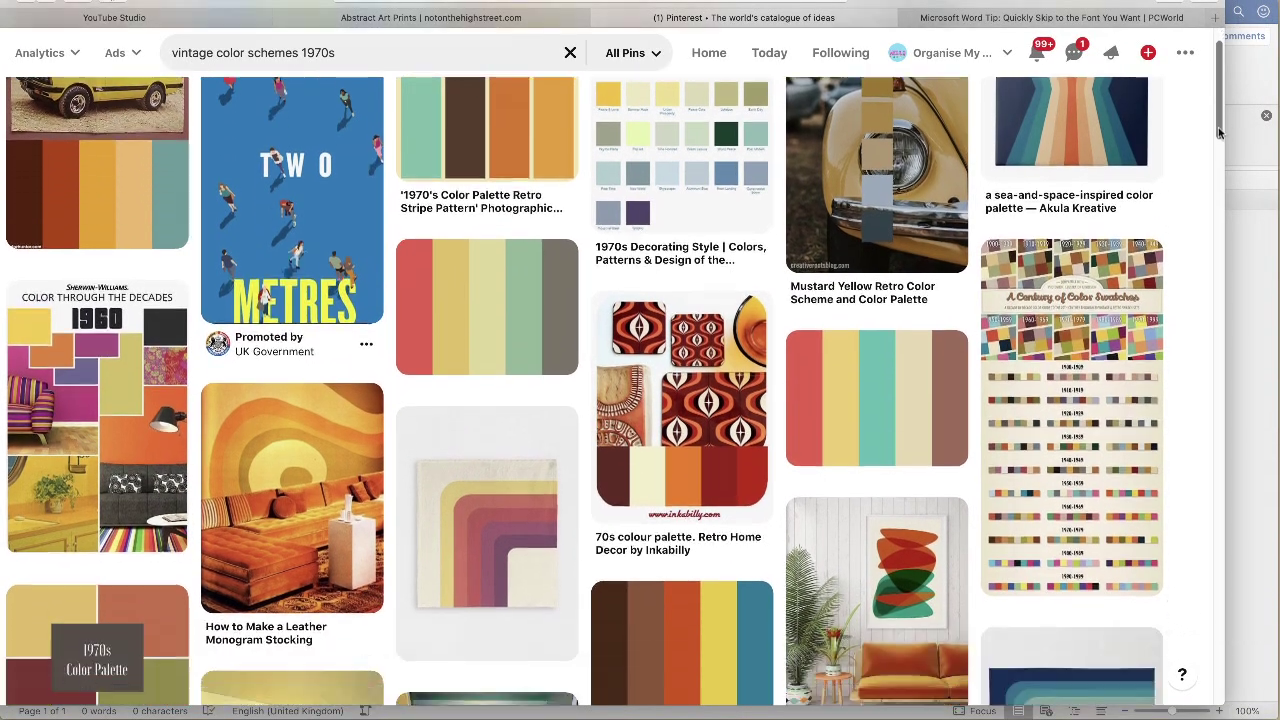
left_click_drag(1218, 133, 1217, 283)
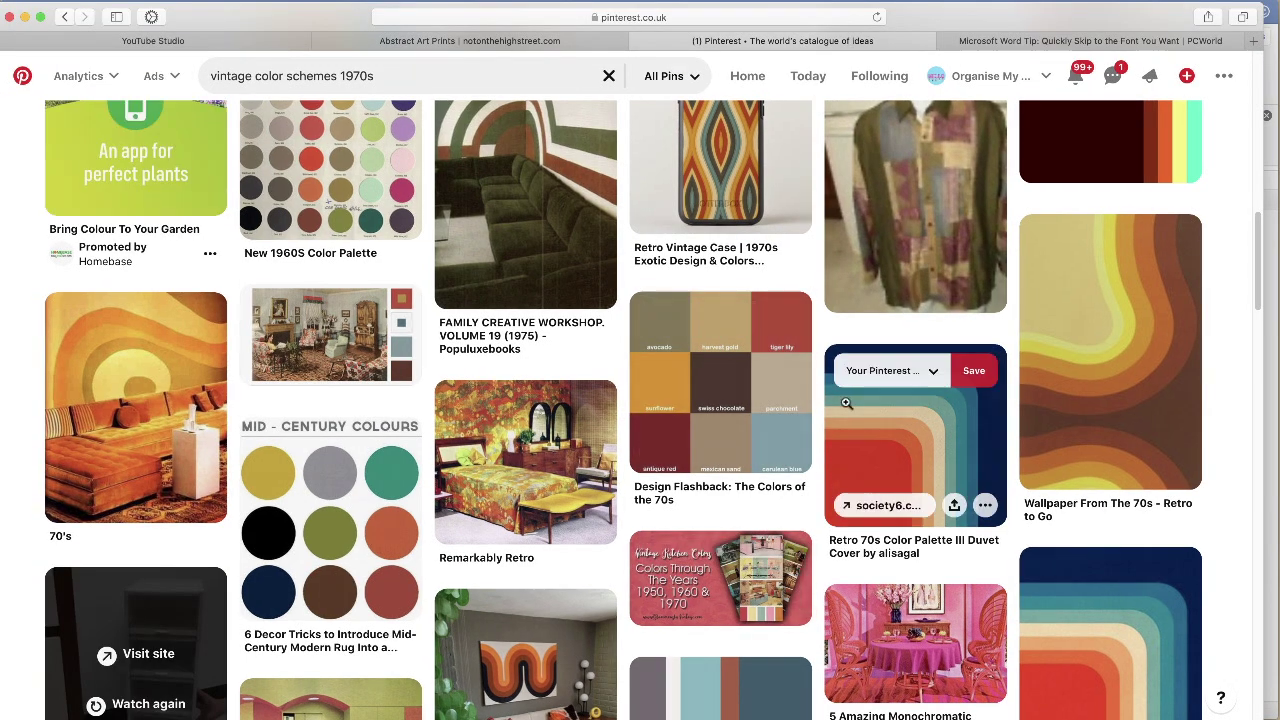
left_click(25, 16)
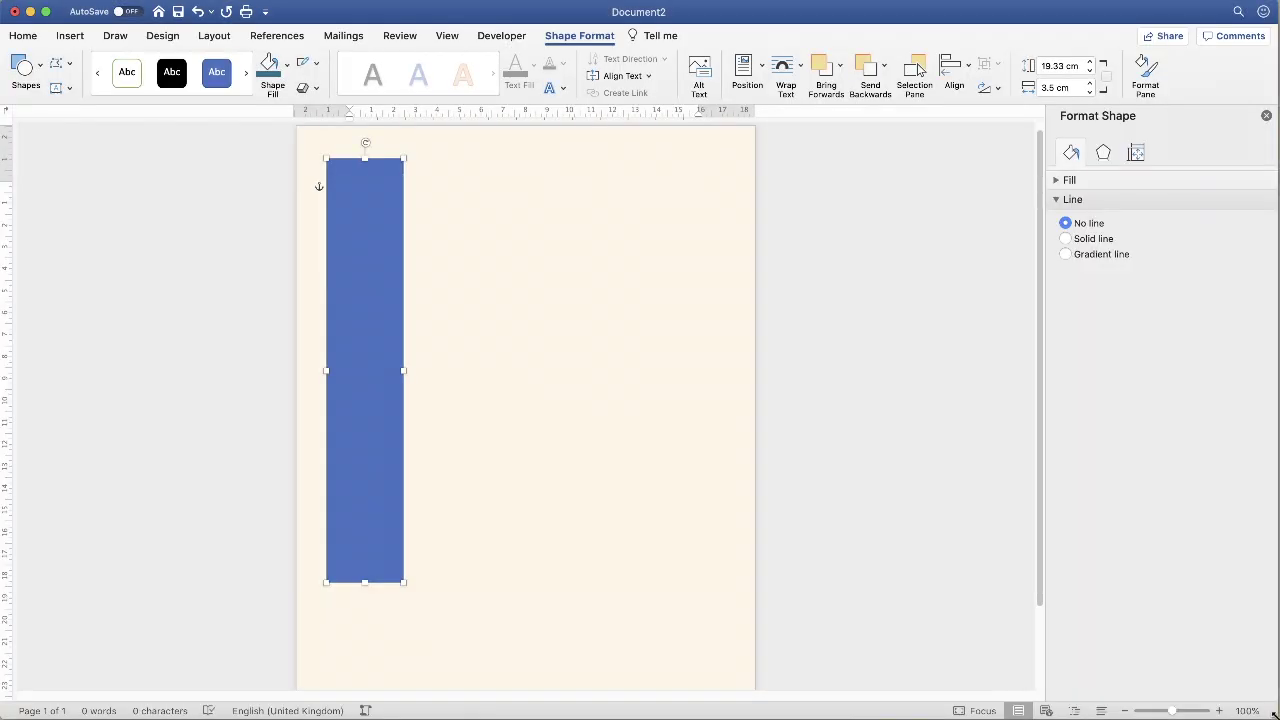
Narrow the Word window and place the retro palette screenshot beside it.
left_click_drag(1273, 713, 1007, 714)
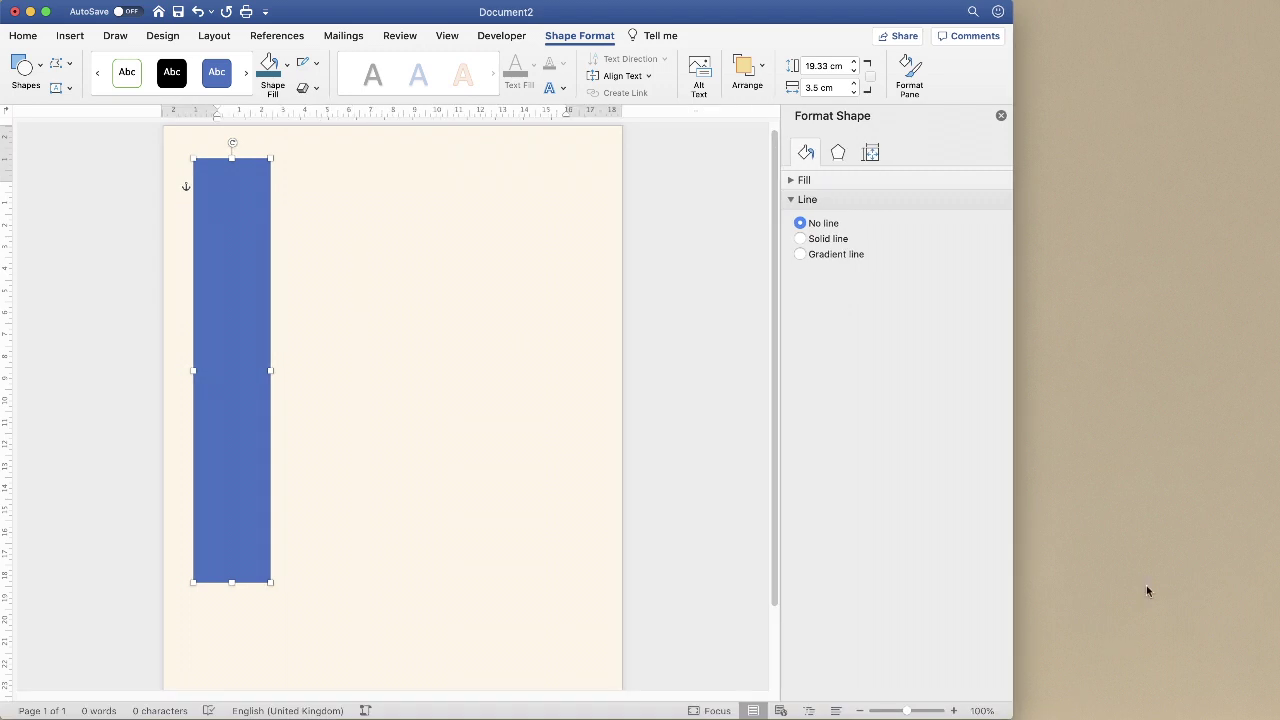
key("super+Tab")
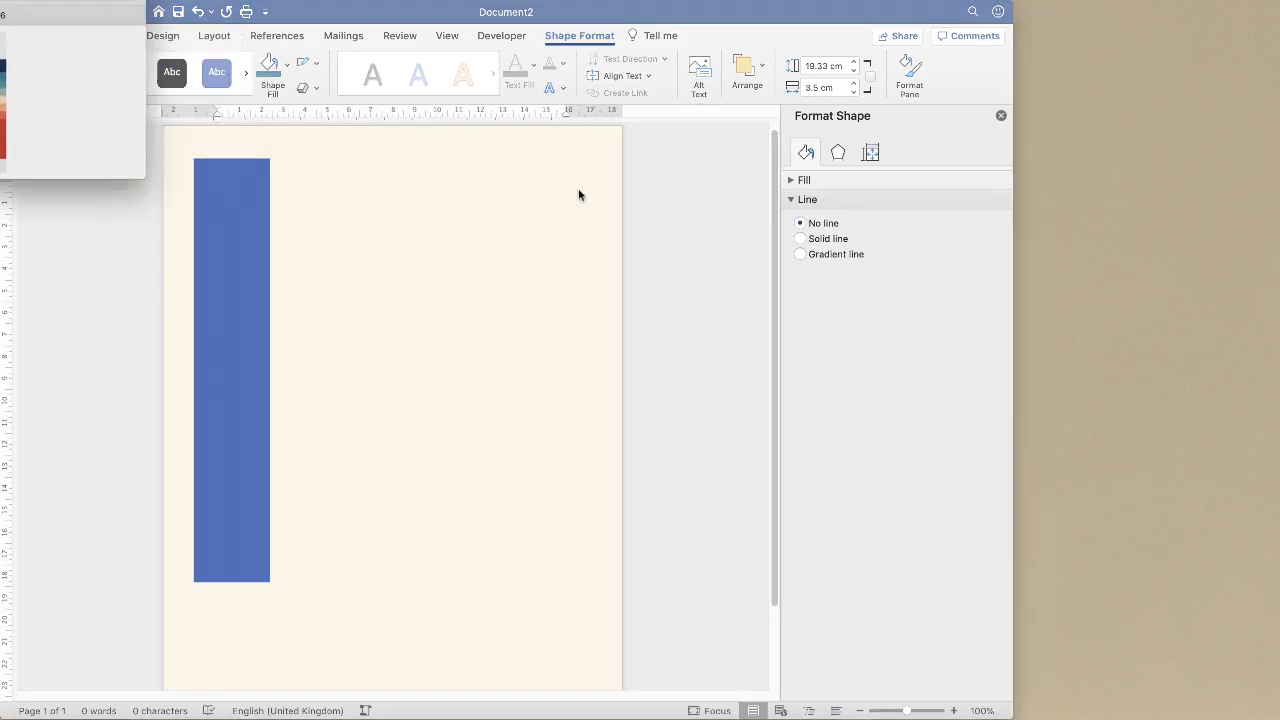
left_click_drag(5, 12, 1187, 328)
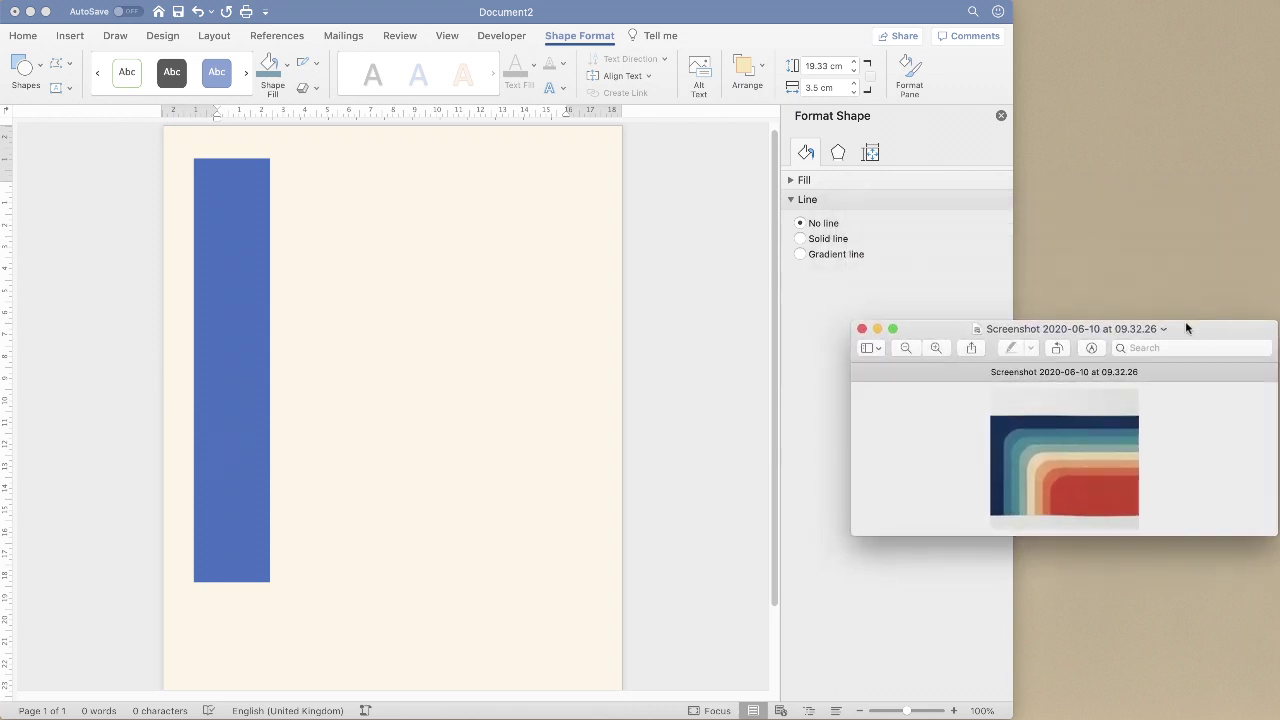
Fill the rectangle with the red sampled by eyedropper from the palette screenshot.
left_click(226, 248)
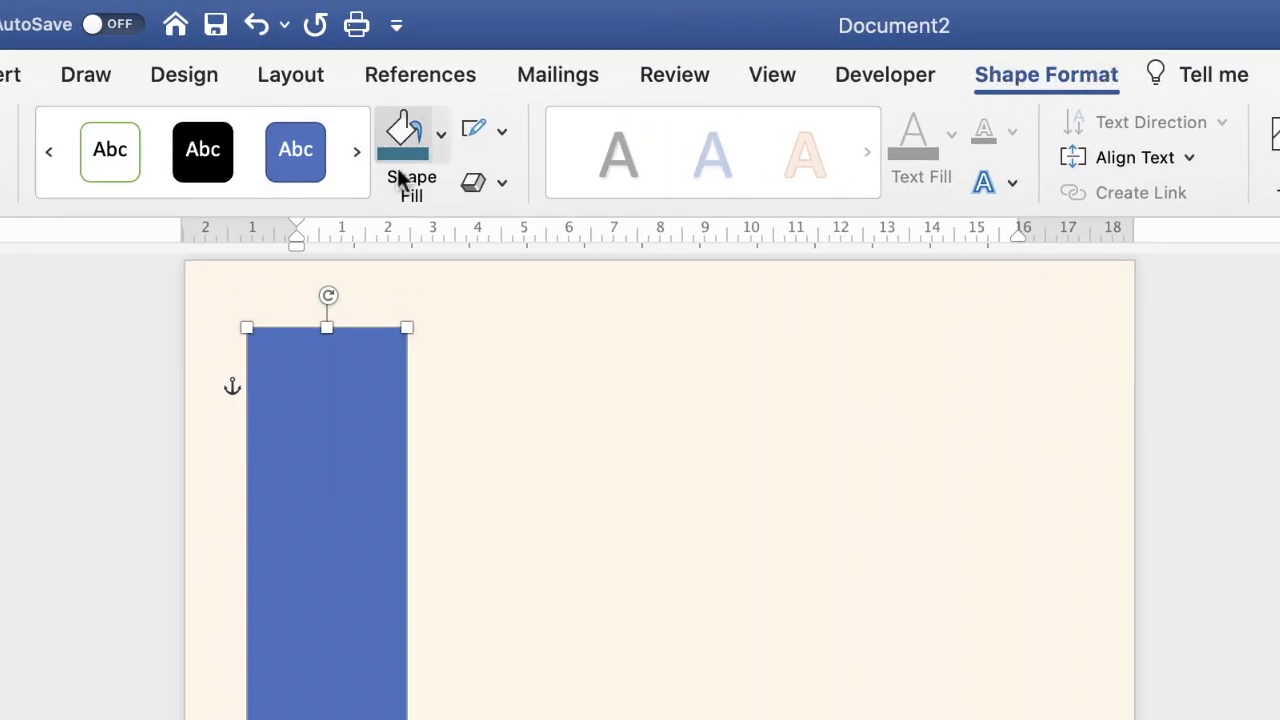
left_click(440, 140)
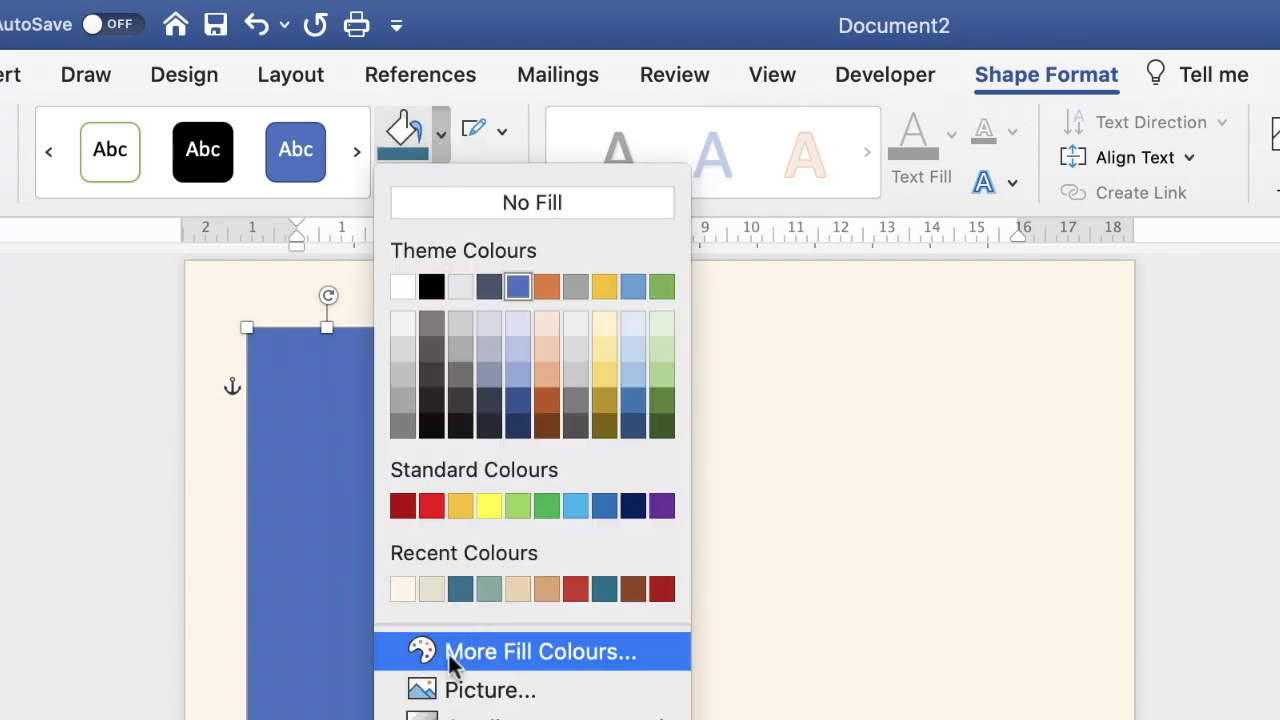
left_click(557, 649)
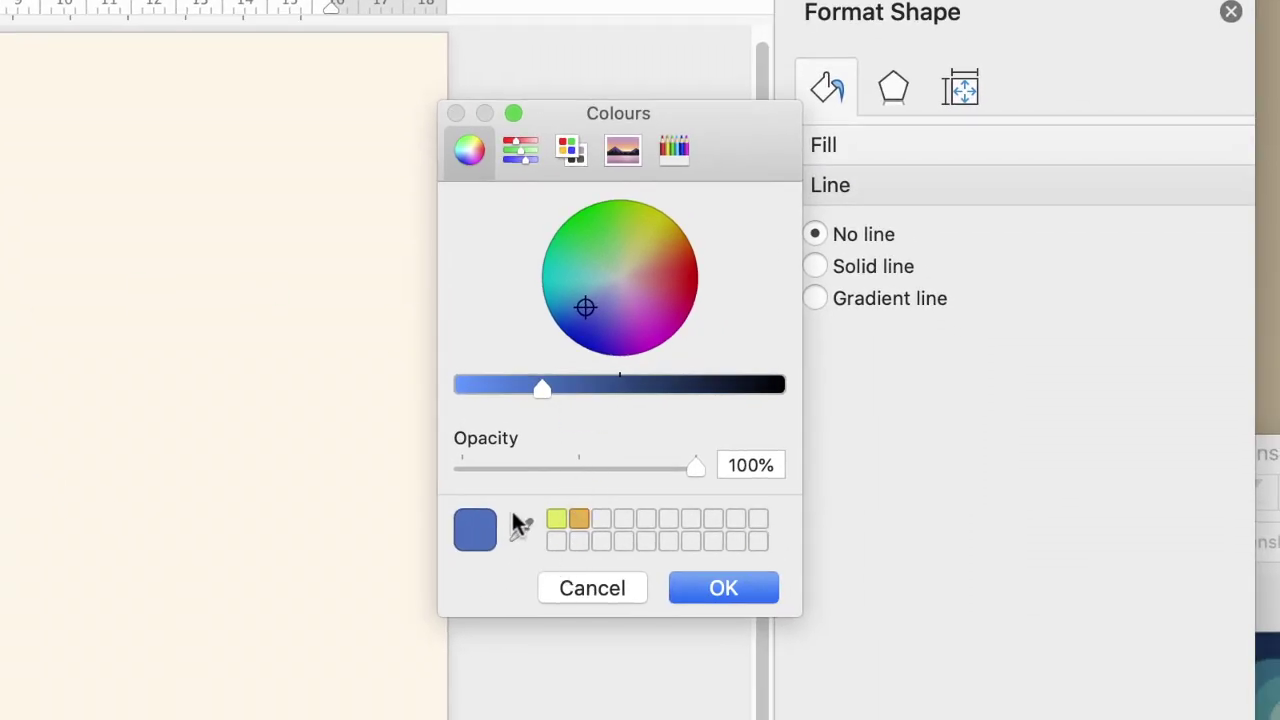
left_click(521, 529)
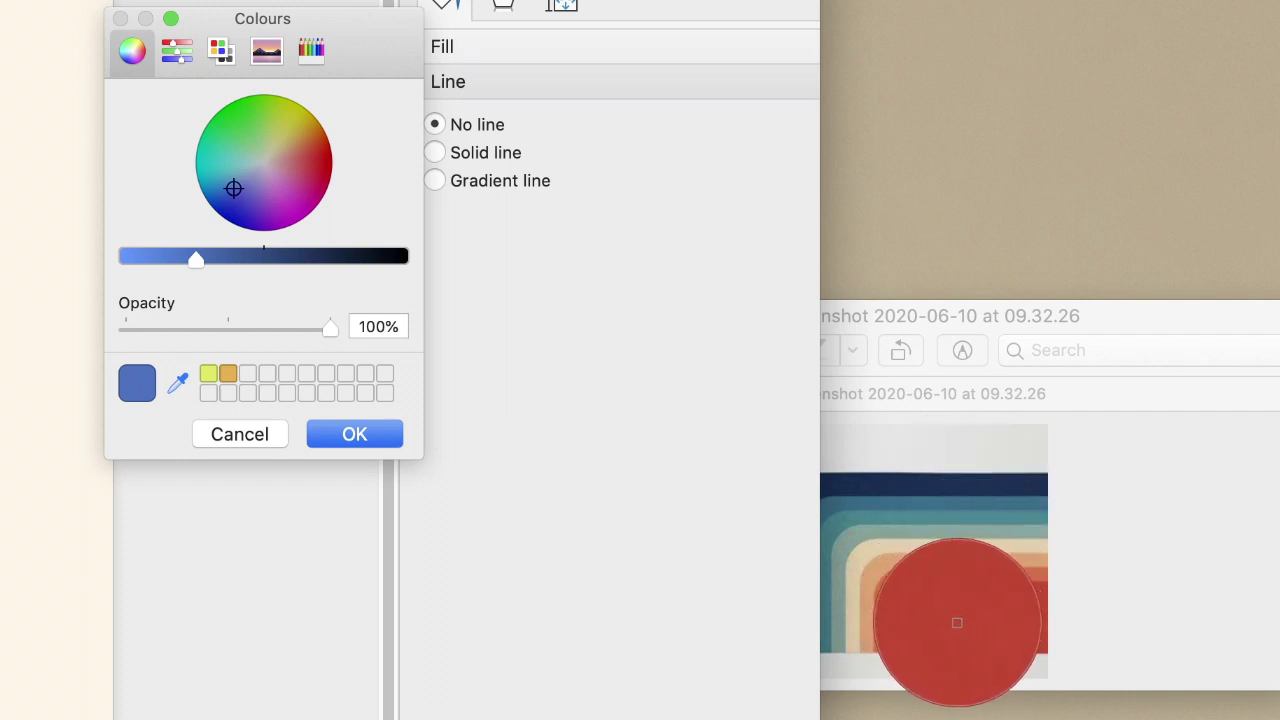
left_click(958, 623)
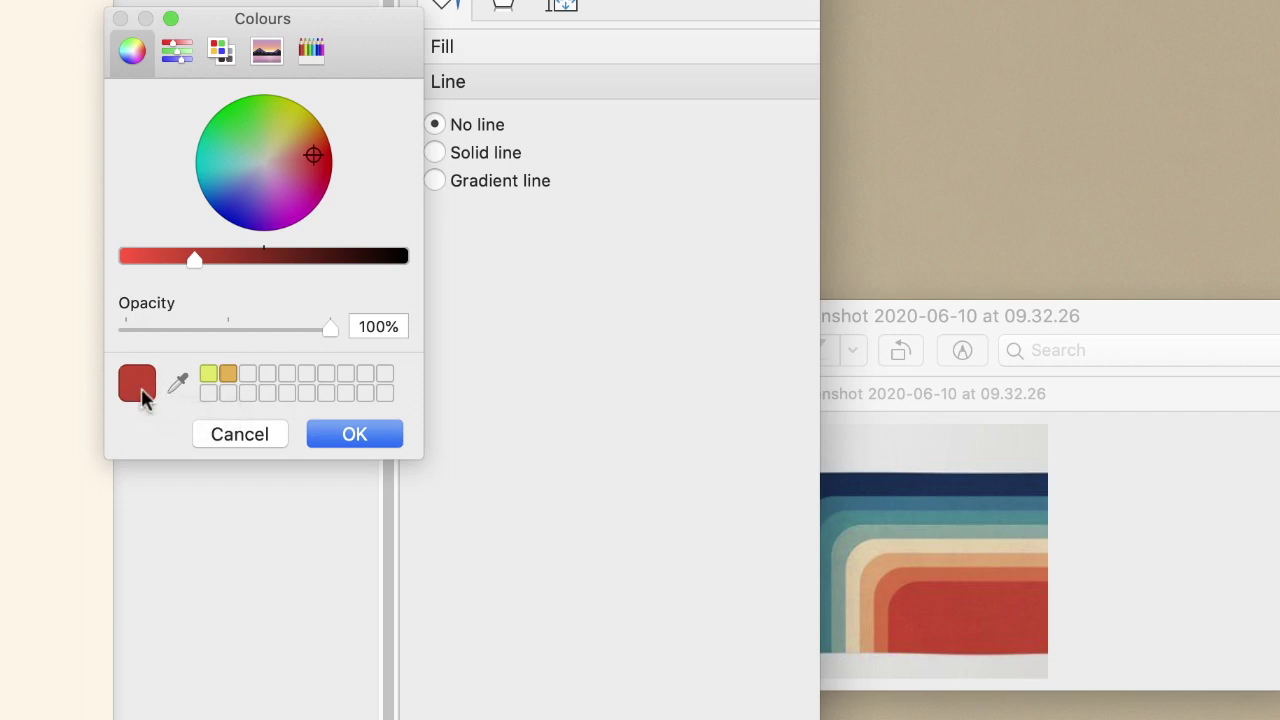
left_click(332, 435)
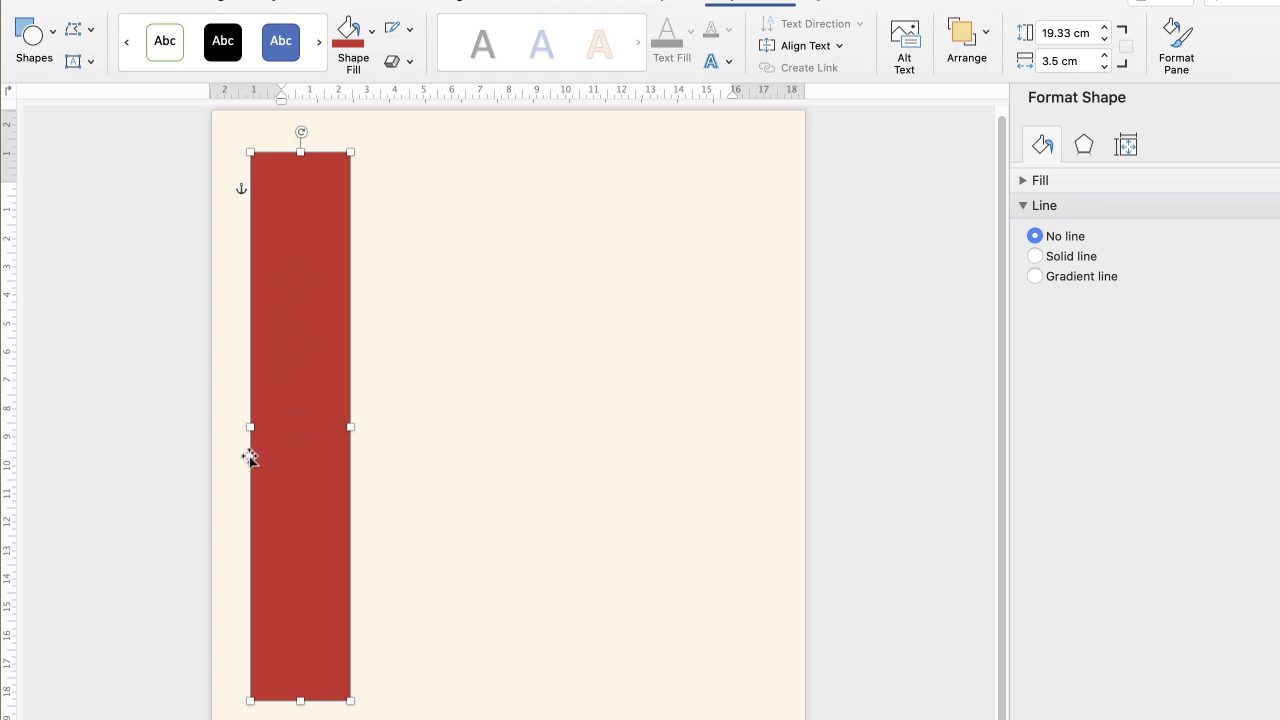
Add a second stripe filled with the sampled orange, flush against the red one.
left_click_drag(268, 464, 419, 376)
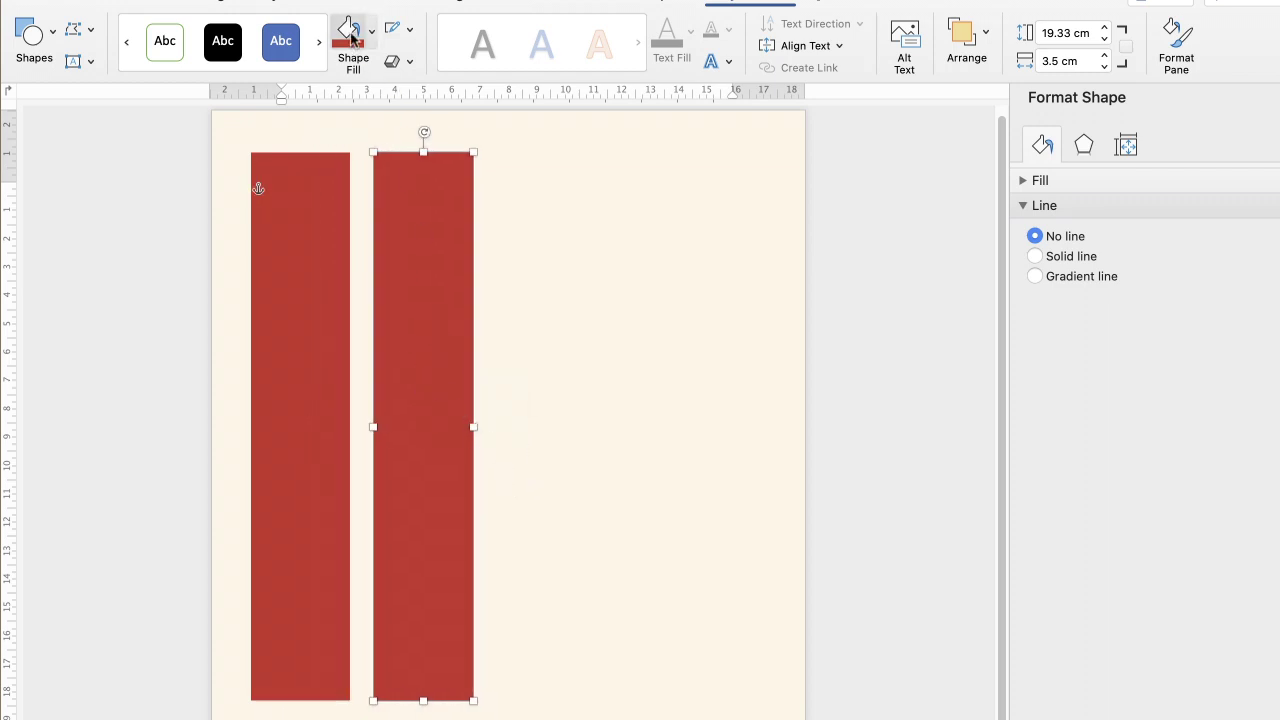
left_click(372, 37)
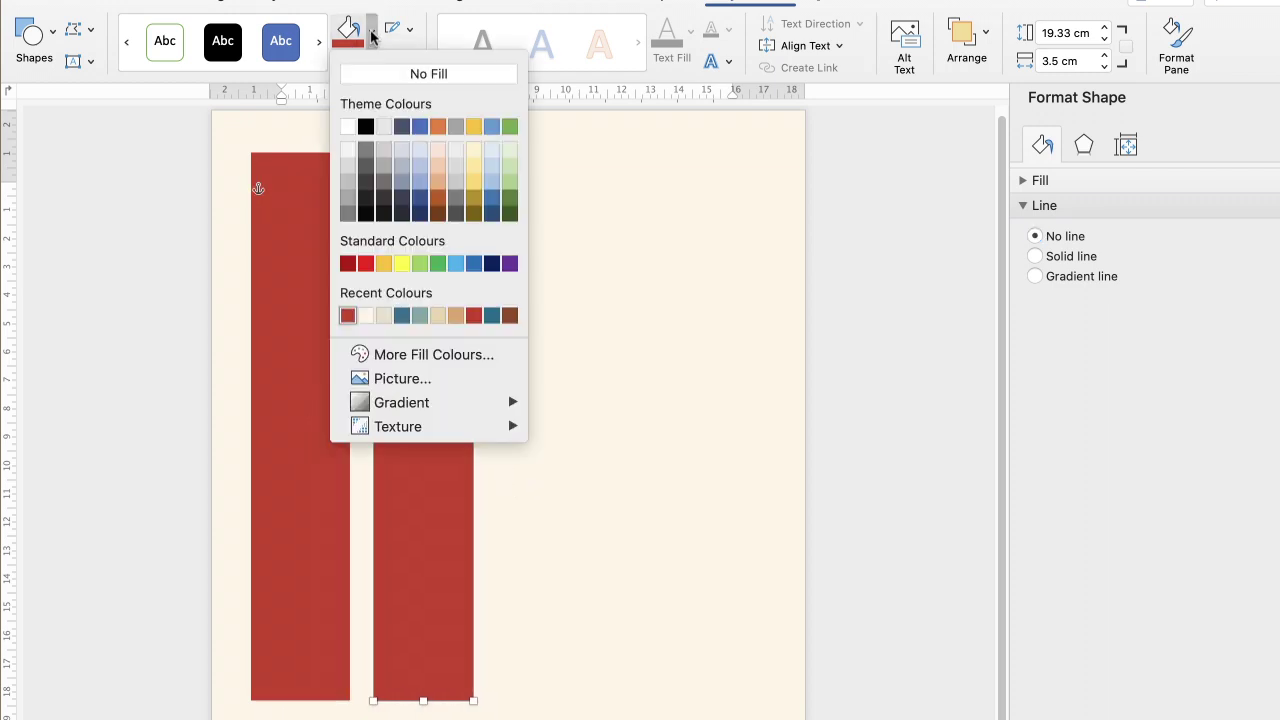
left_click(433, 354)
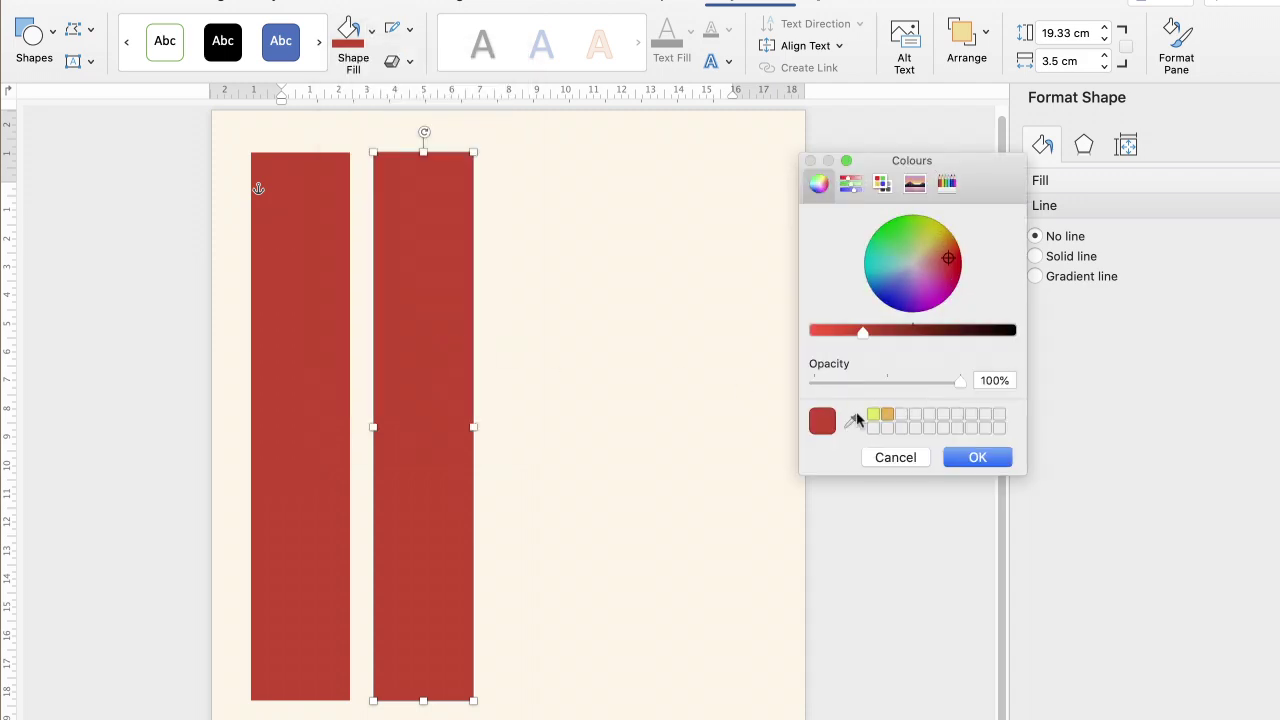
left_click(852, 422)
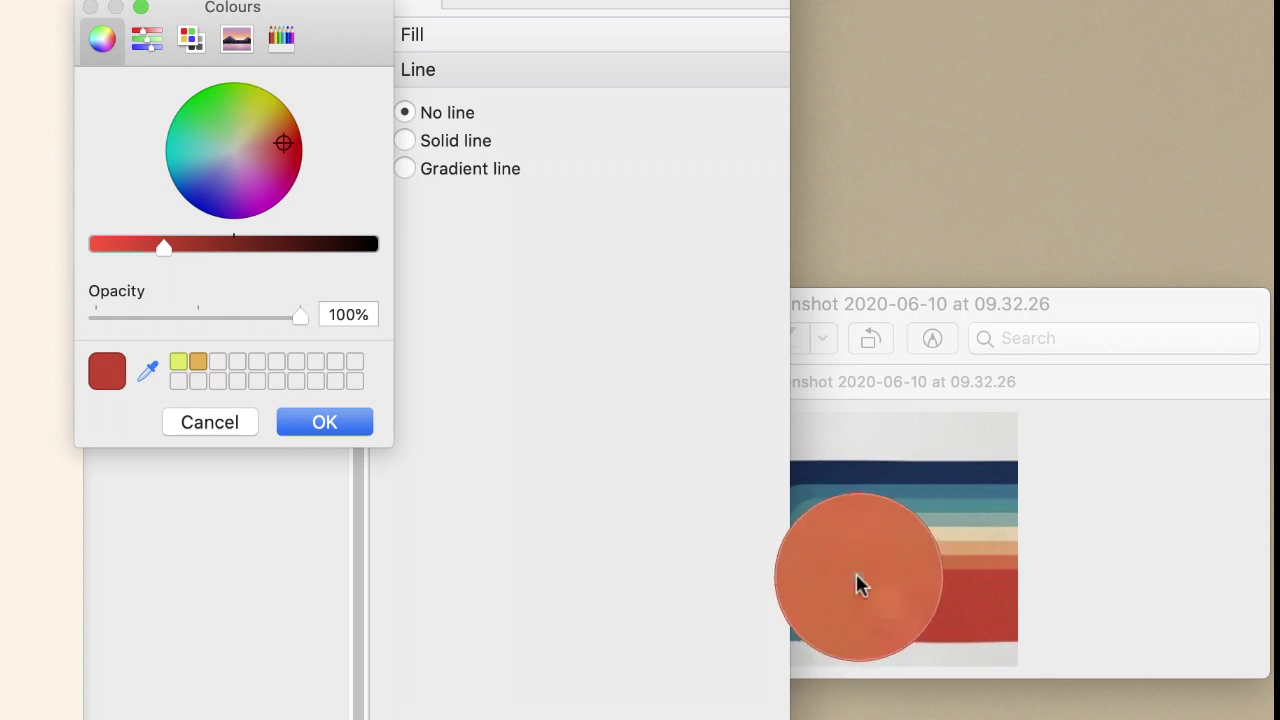
left_click(858, 577)
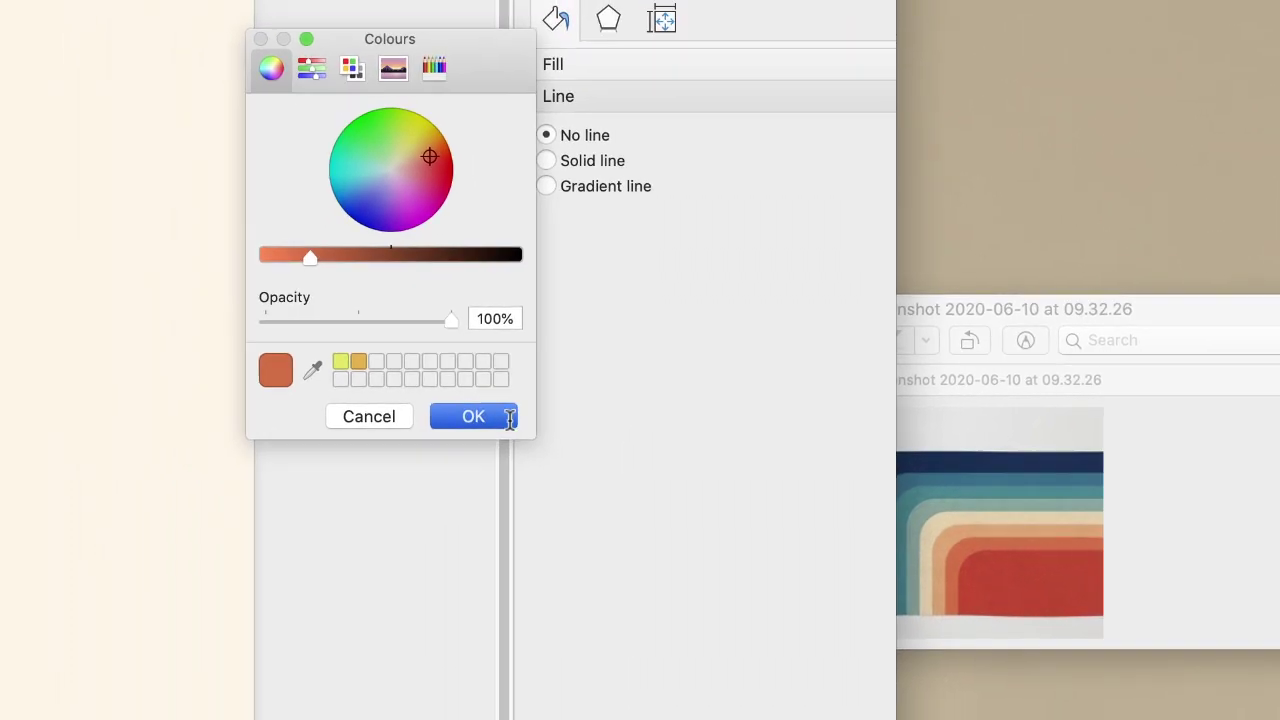
left_click(345, 424)
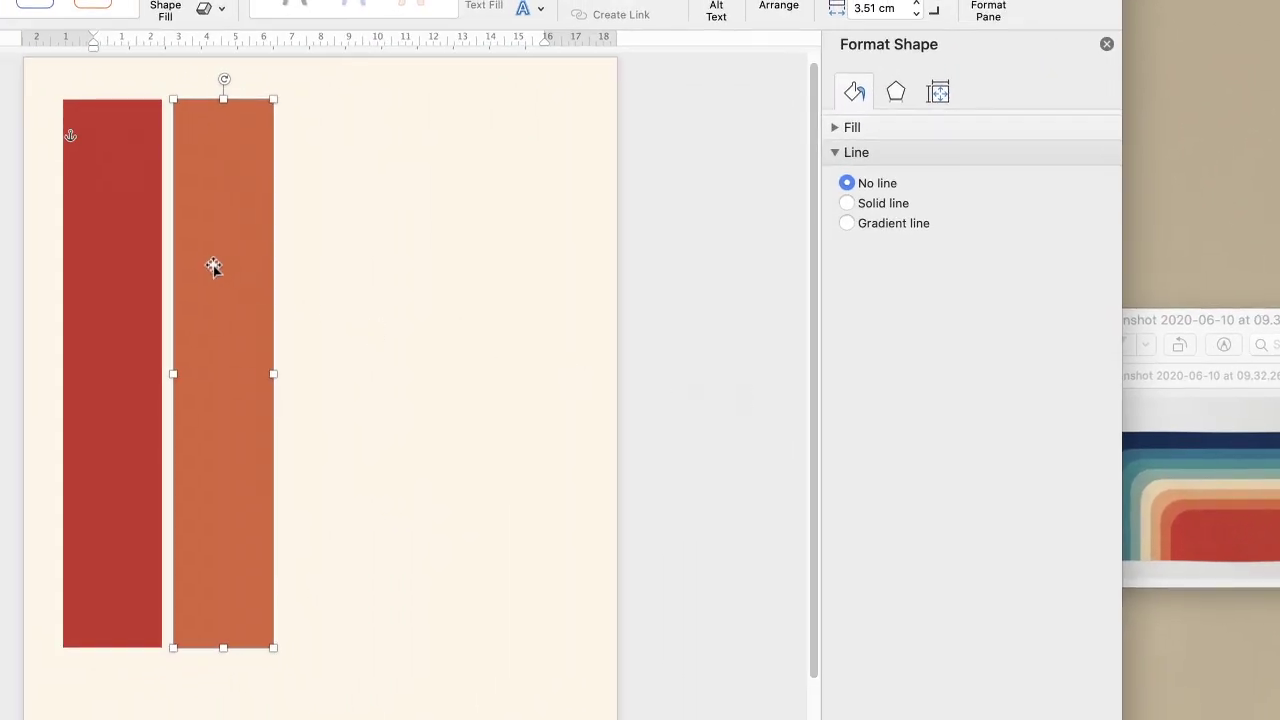
left_click_drag(213, 266, 209, 266)
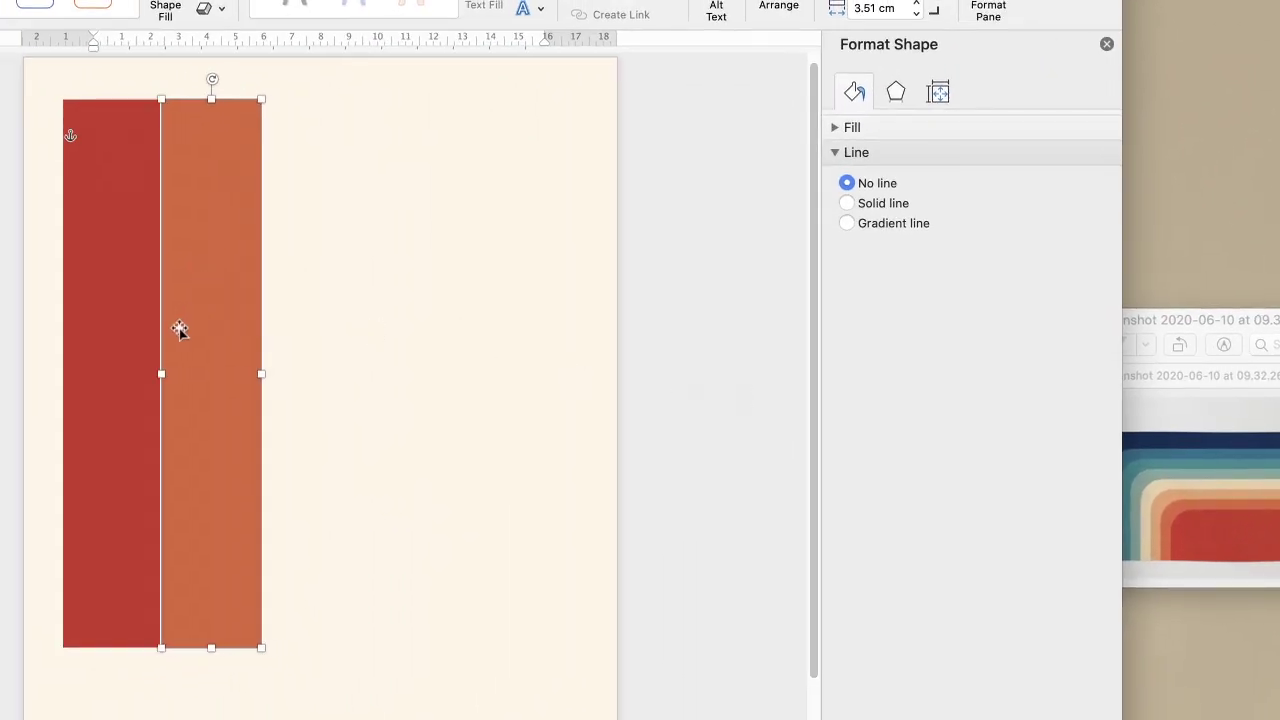
Add a third stripe to the right, filled with the sampled beige.
key("super+v")
left_click_drag(223, 314, 312, 299)
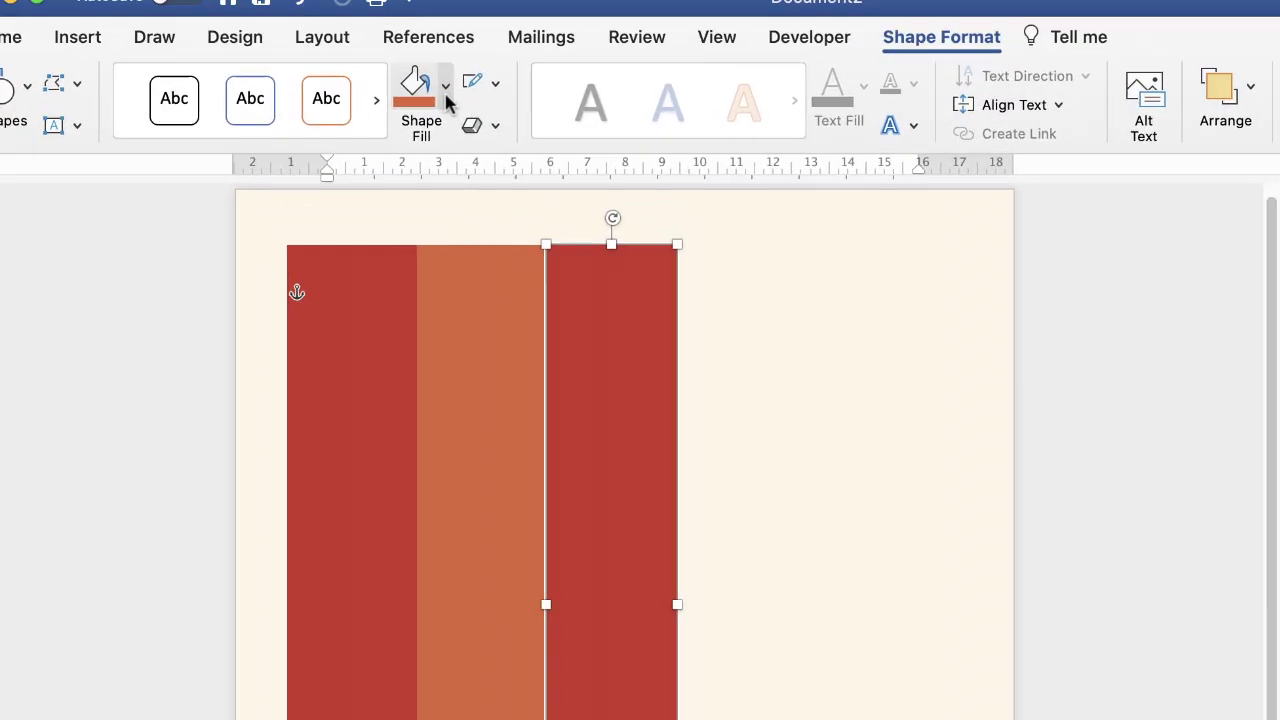
left_click(202, 2)
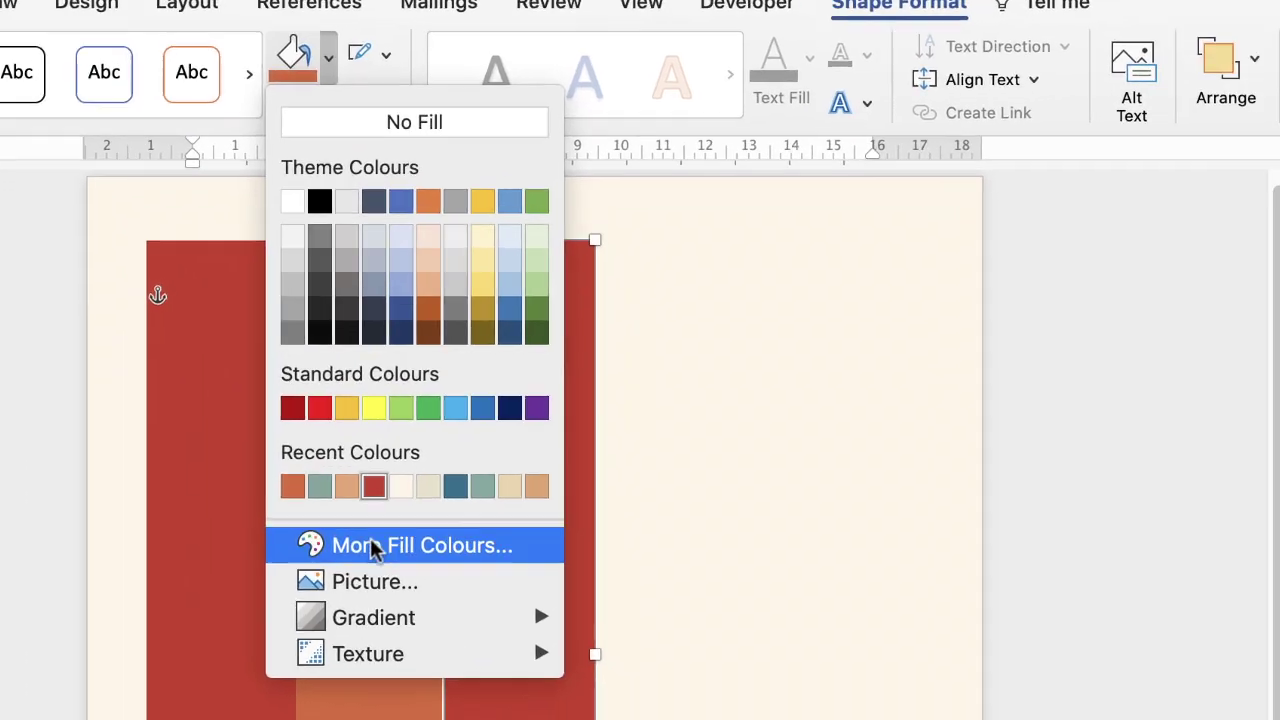
left_click(560, 568)
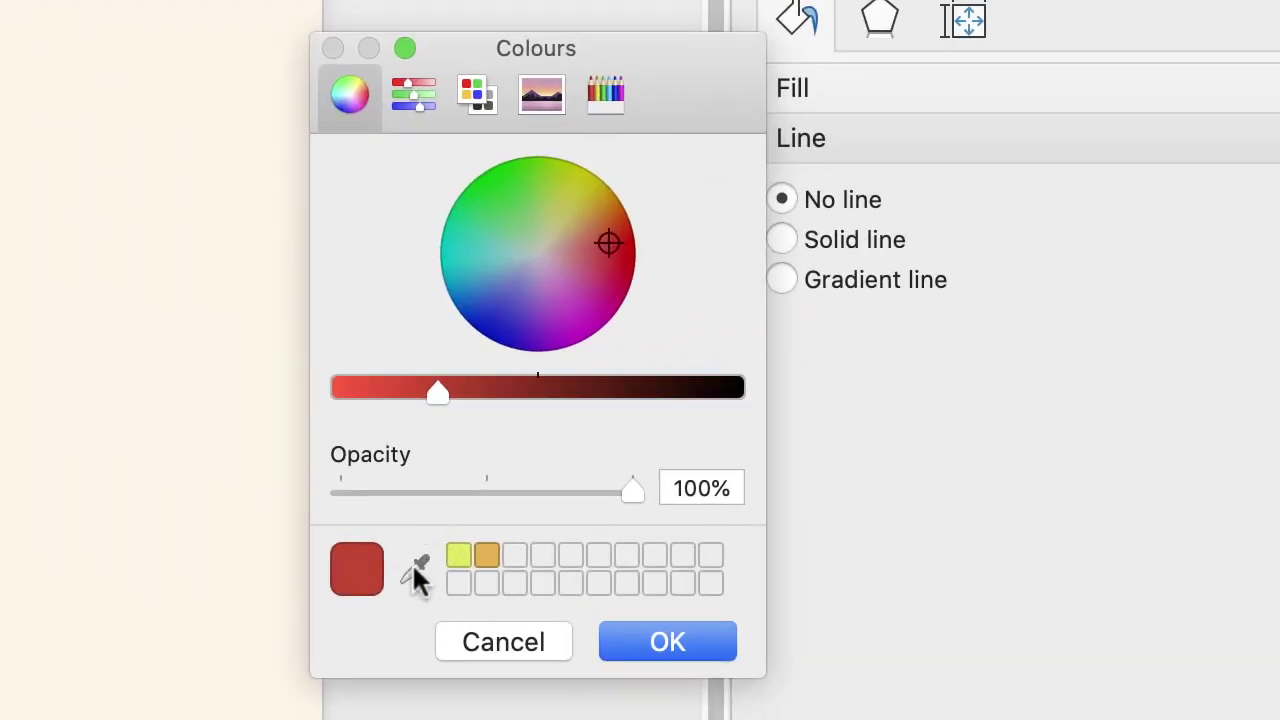
left_click(419, 568)
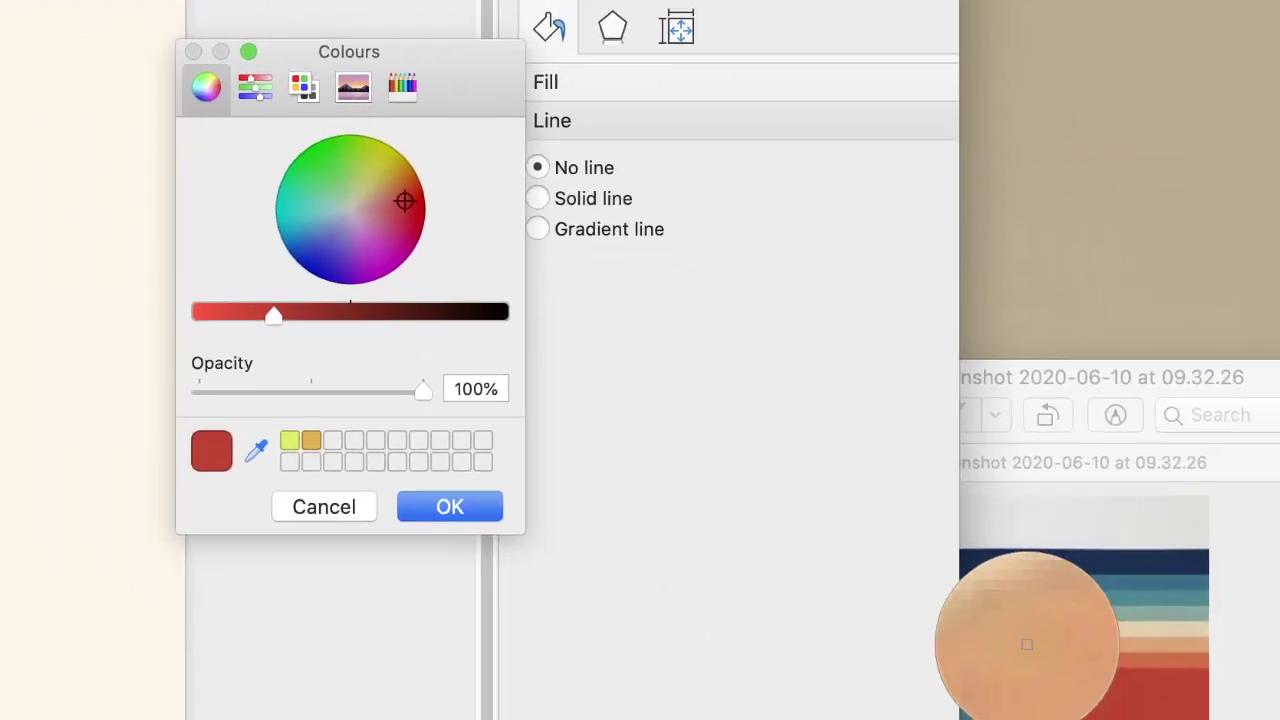
left_click(1027, 644)
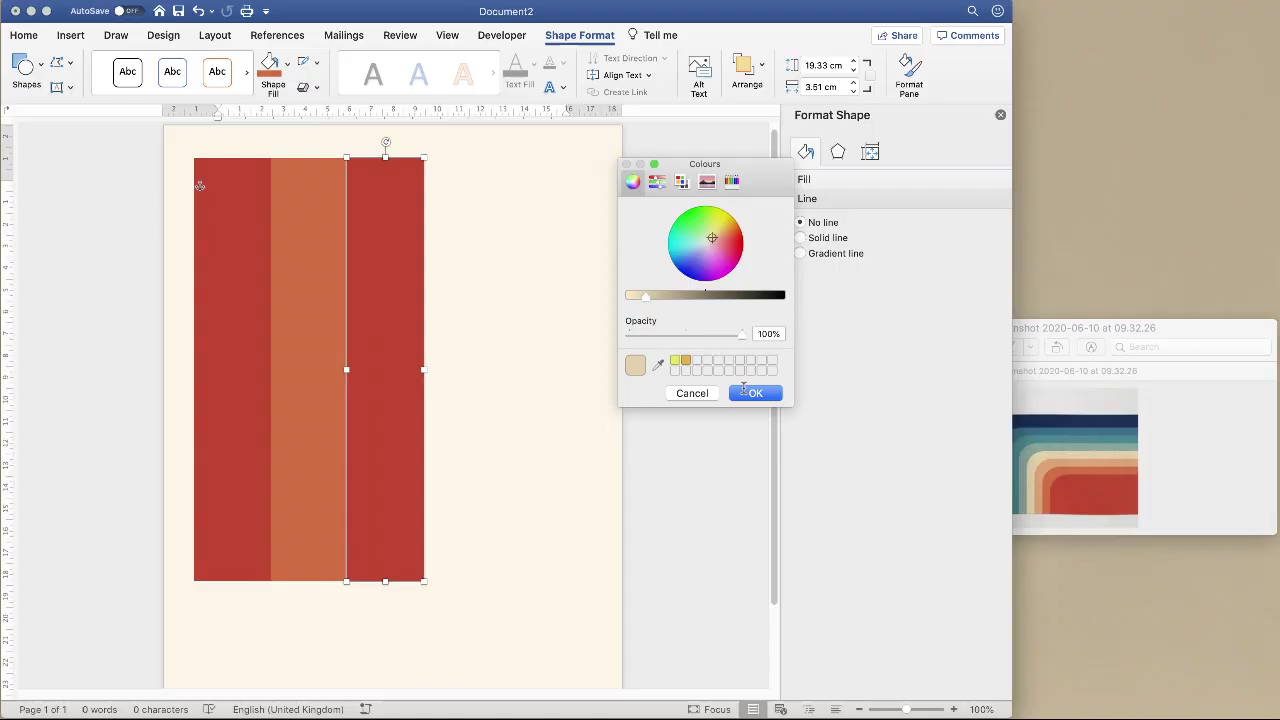
left_click(748, 392)
Add fourth and fifth stripes filled with the sampled teal and dark blue.
left_click(287, 63)
left_click_drag(374, 334, 538, 370)
left_click(320, 310)
left_click(1060, 425)
left_click(755, 393)
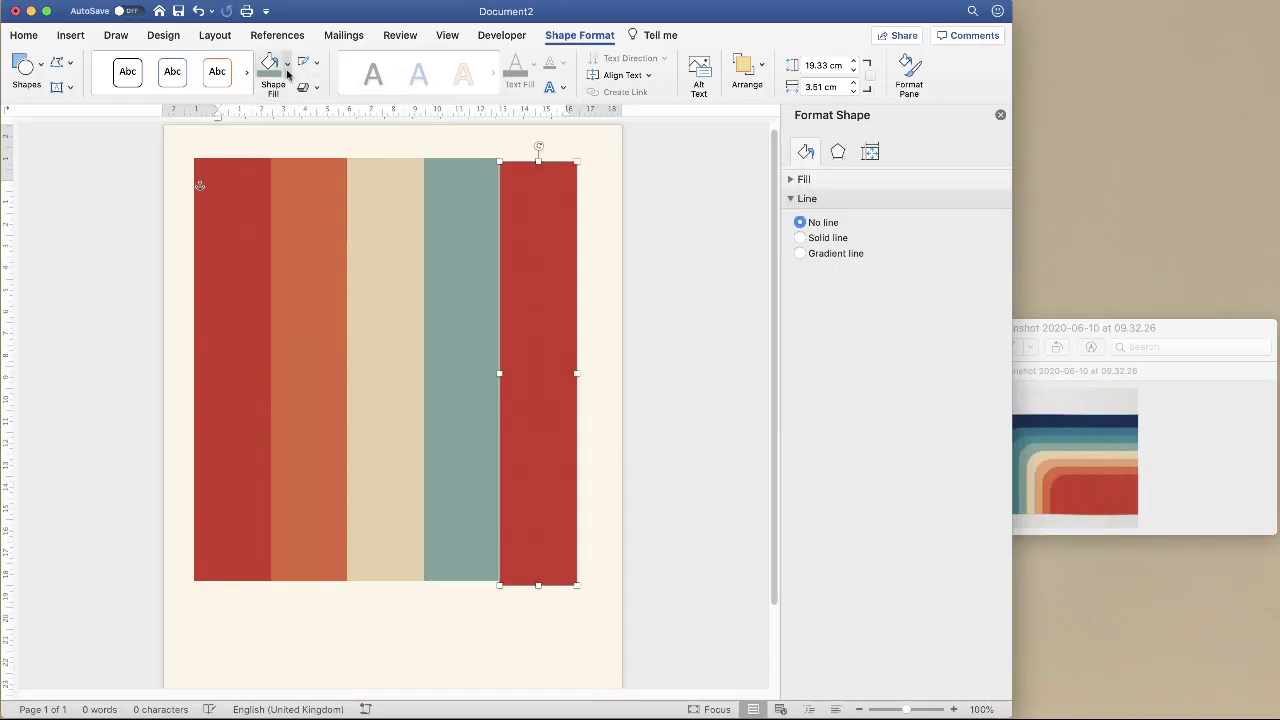
left_click(287, 72)
left_click(320, 310)
left_click(1034, 425)
left_click(757, 391)
Select all five stripes and group them into one shape.
left_click(563, 400)
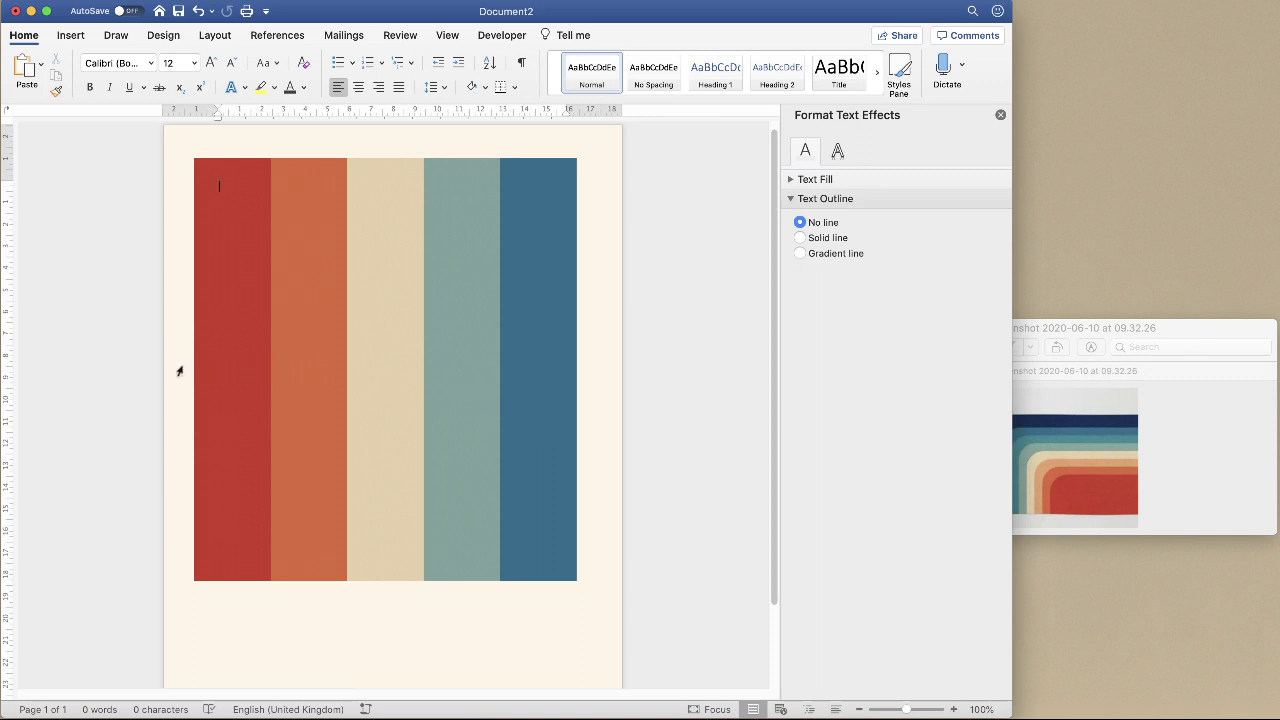
left_click(533, 322)
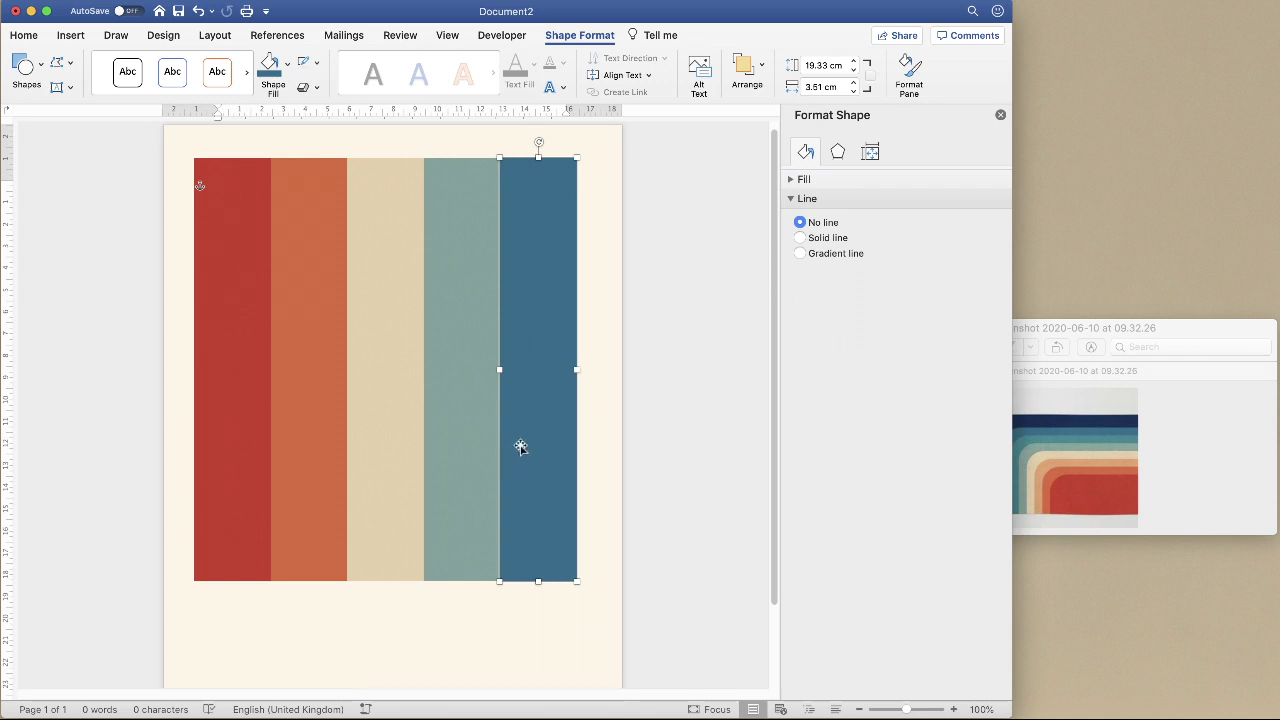
left_click(450, 343, "shift")
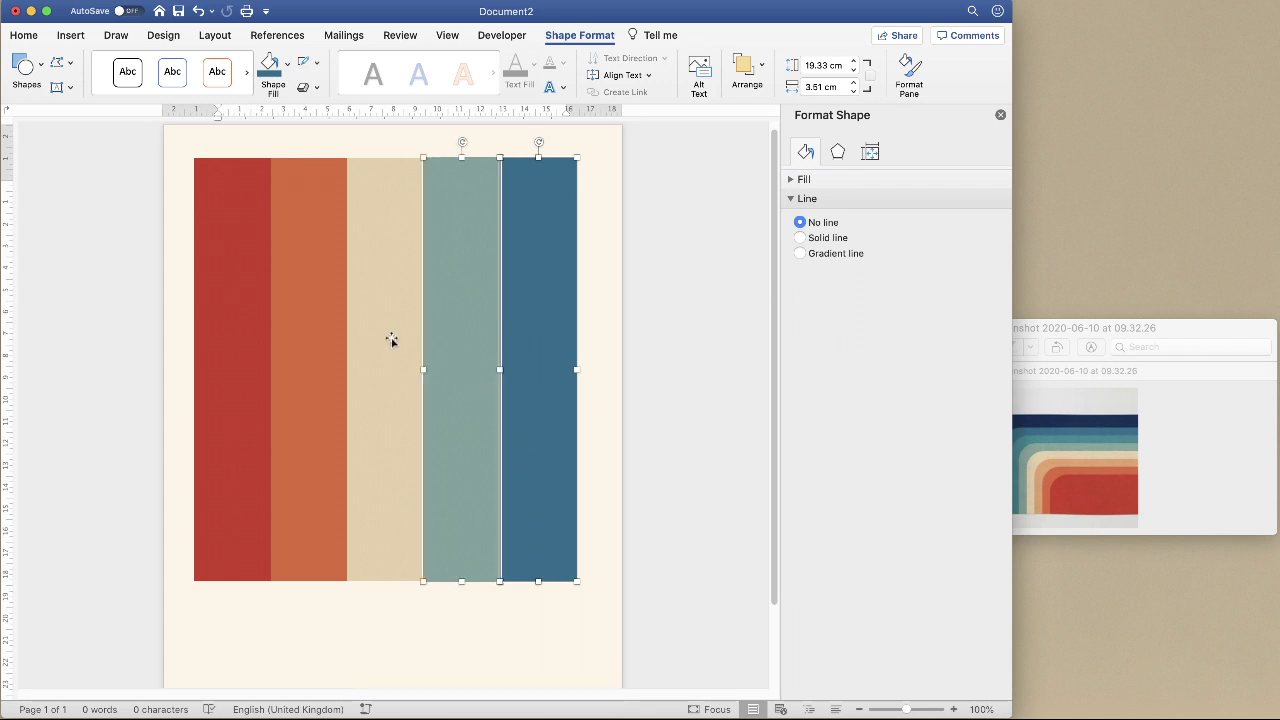
left_click(388, 338, "shift")
left_click(312, 335, "shift")
left_click(238, 332, "shift")
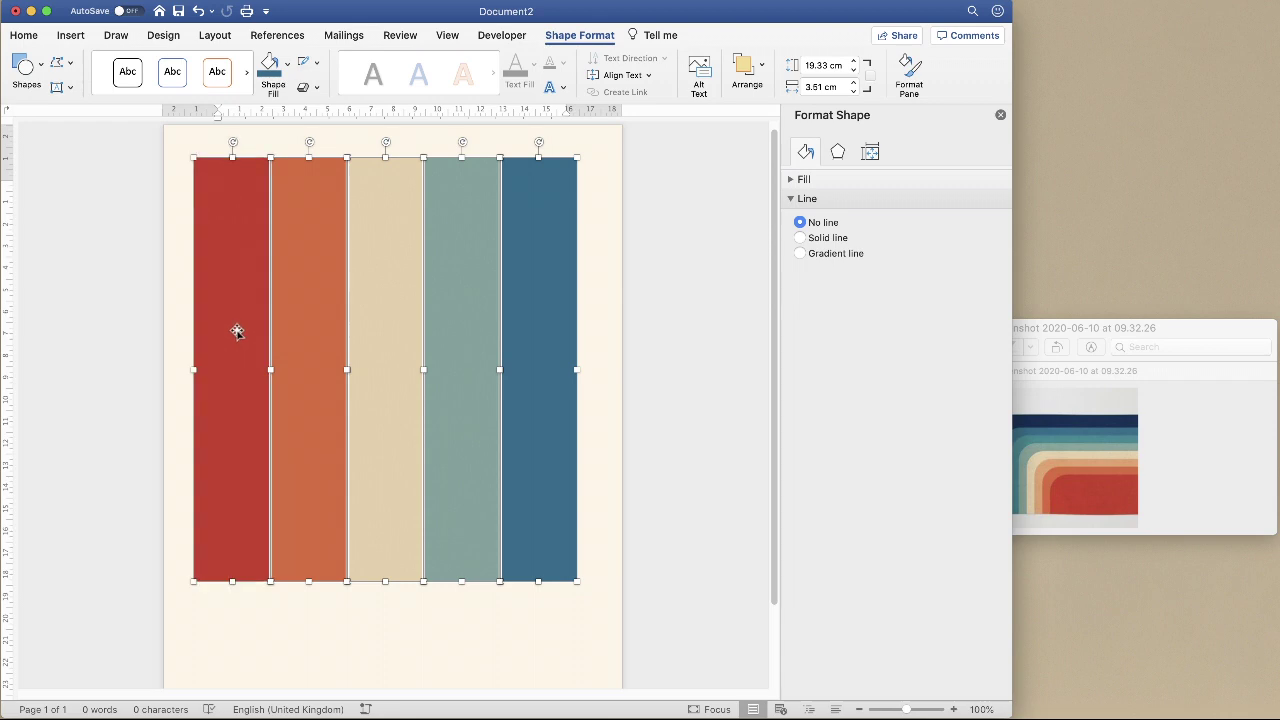
key("ctrl+alt+Return")
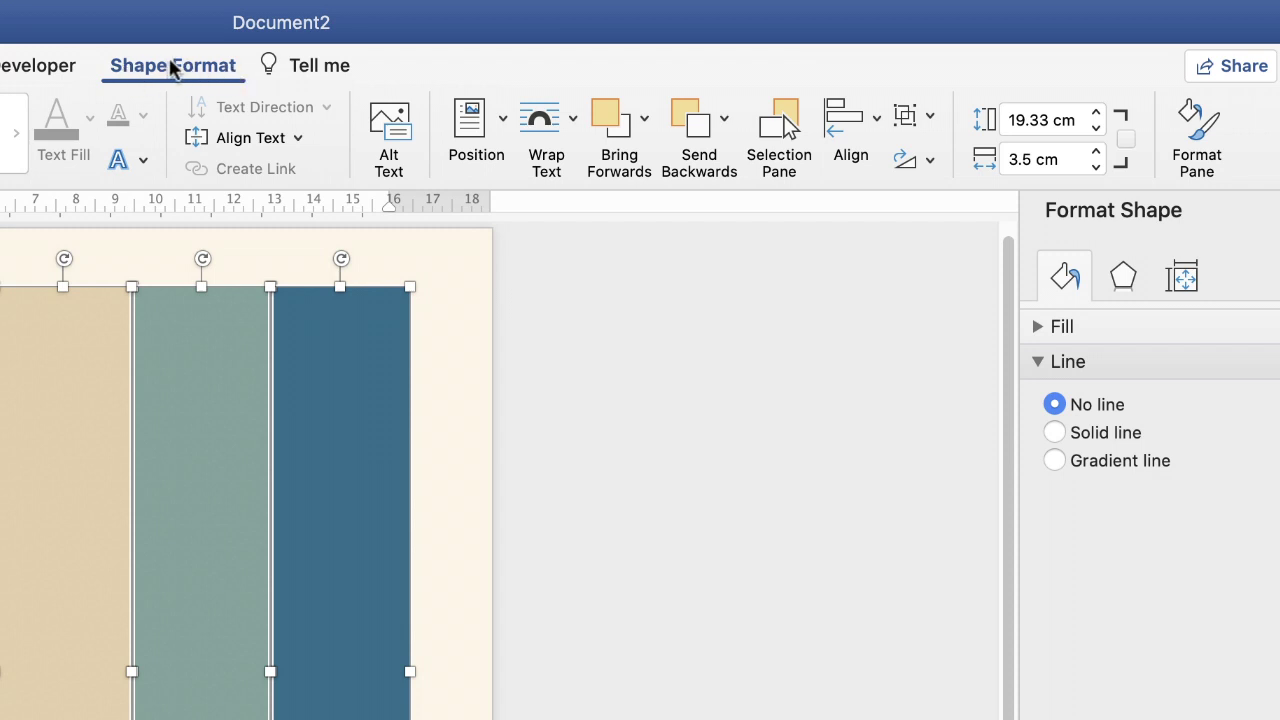
left_click(929, 119)
left_click(922, 155)
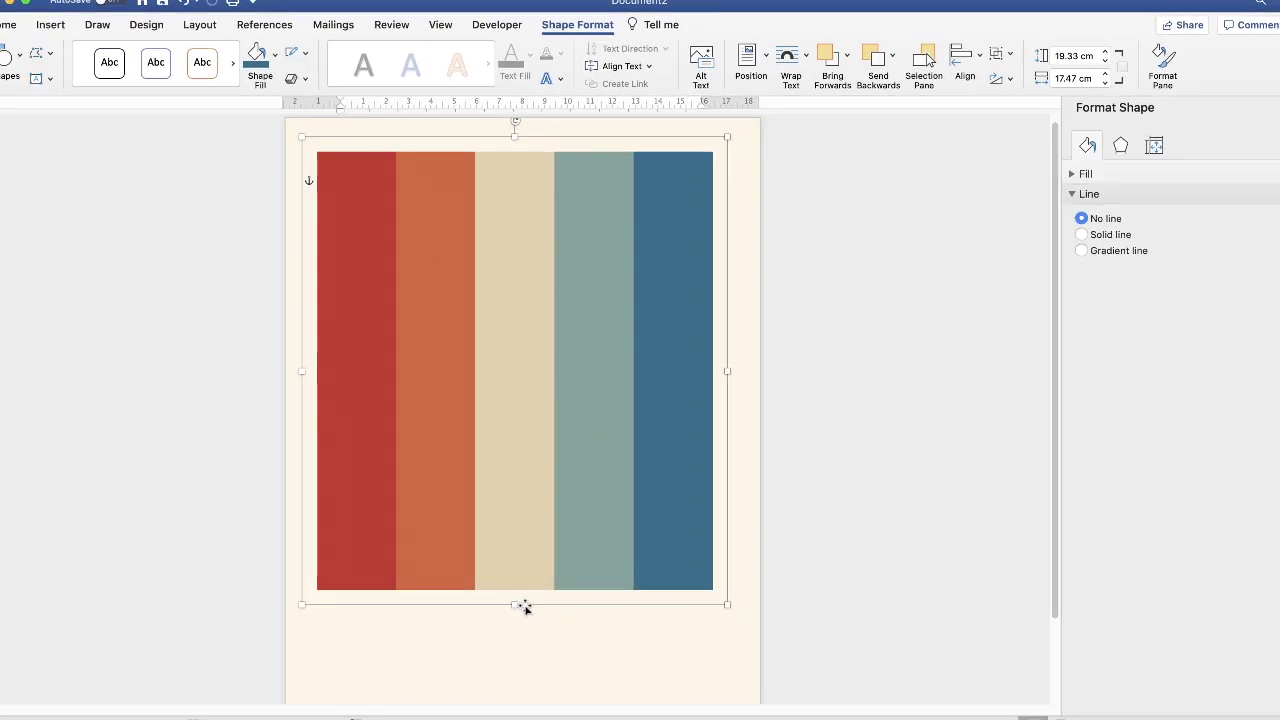
Move the grouped stripes lower and align them to the horizontal centre of the page.
mouse_move(543, 607)
left_mouse_down()
mouse_move(606, 591)
mouse_move(571, 509)
mouse_move(483, 591)
mouse_move(549, 648)
mouse_move(549, 603)
left_mouse_up()
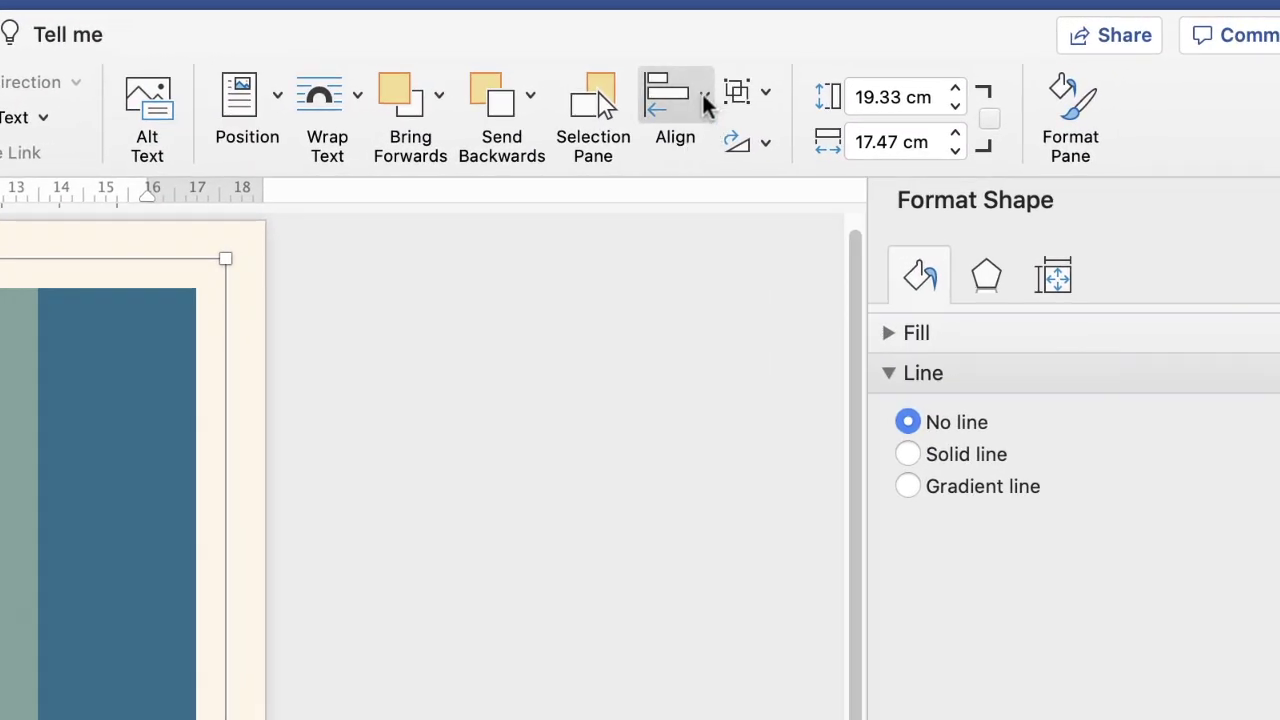
left_click(706, 100)
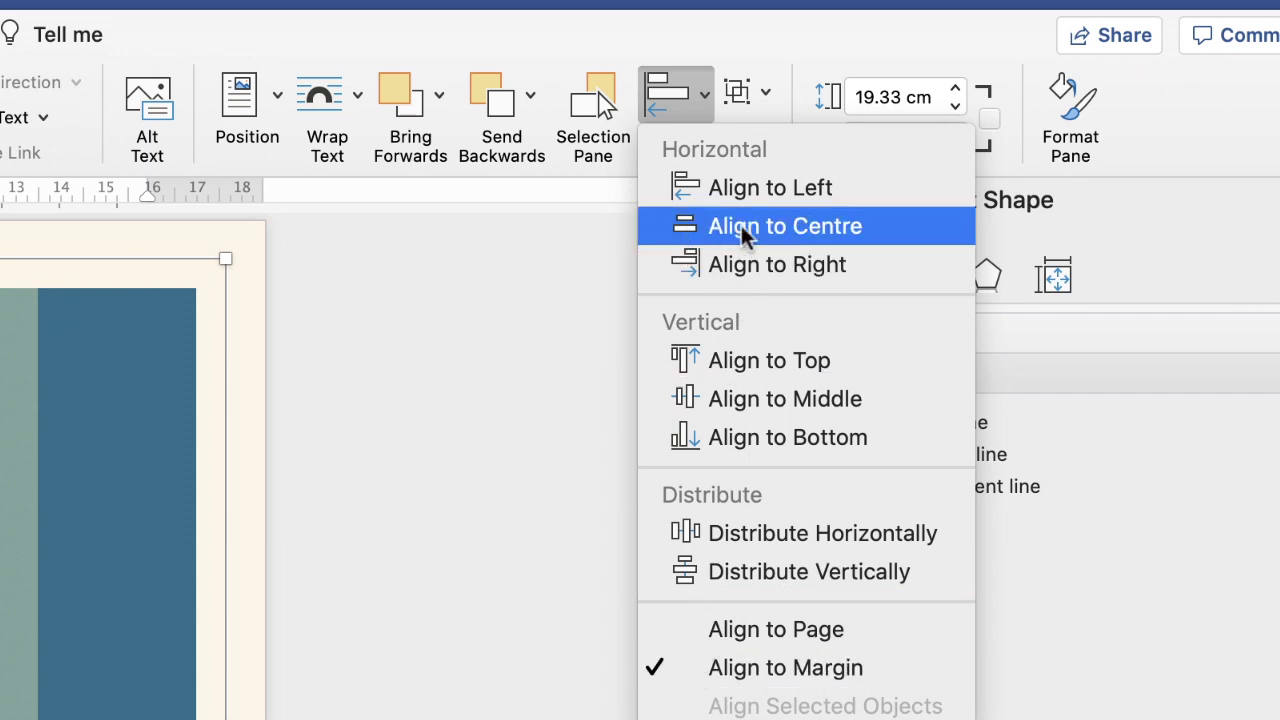
left_click(769, 229)
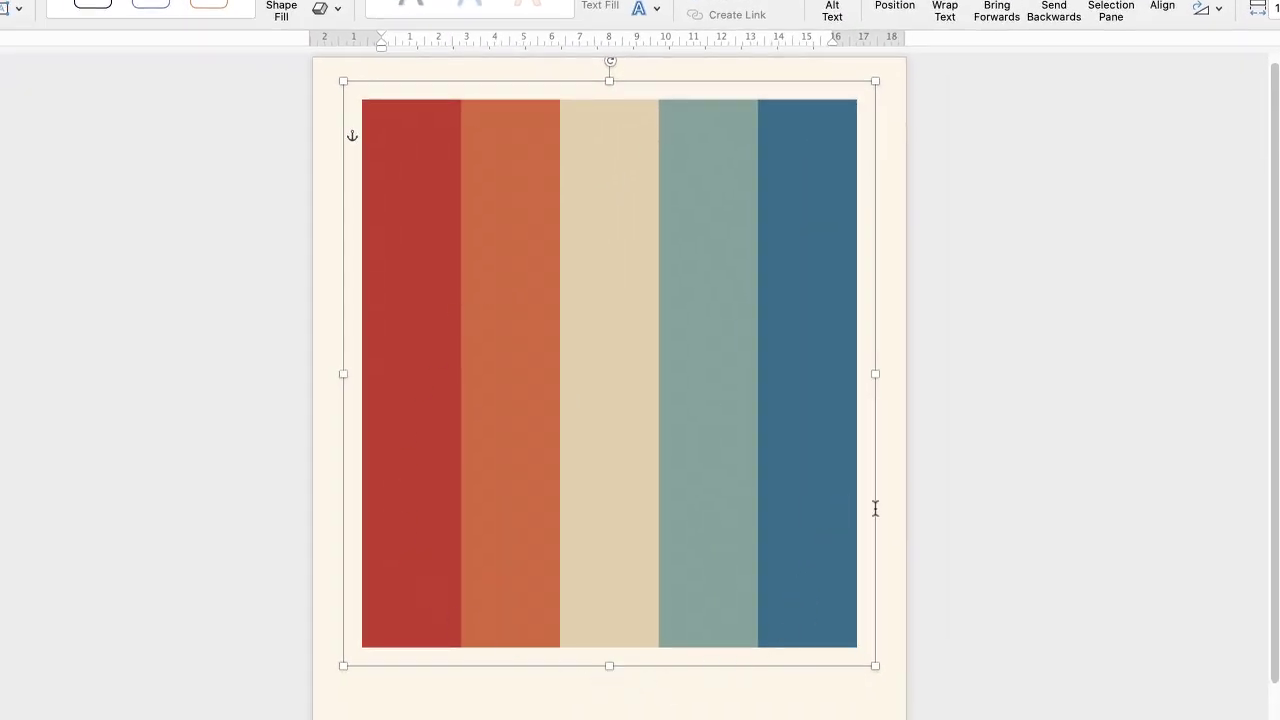
left_click(991, 637)
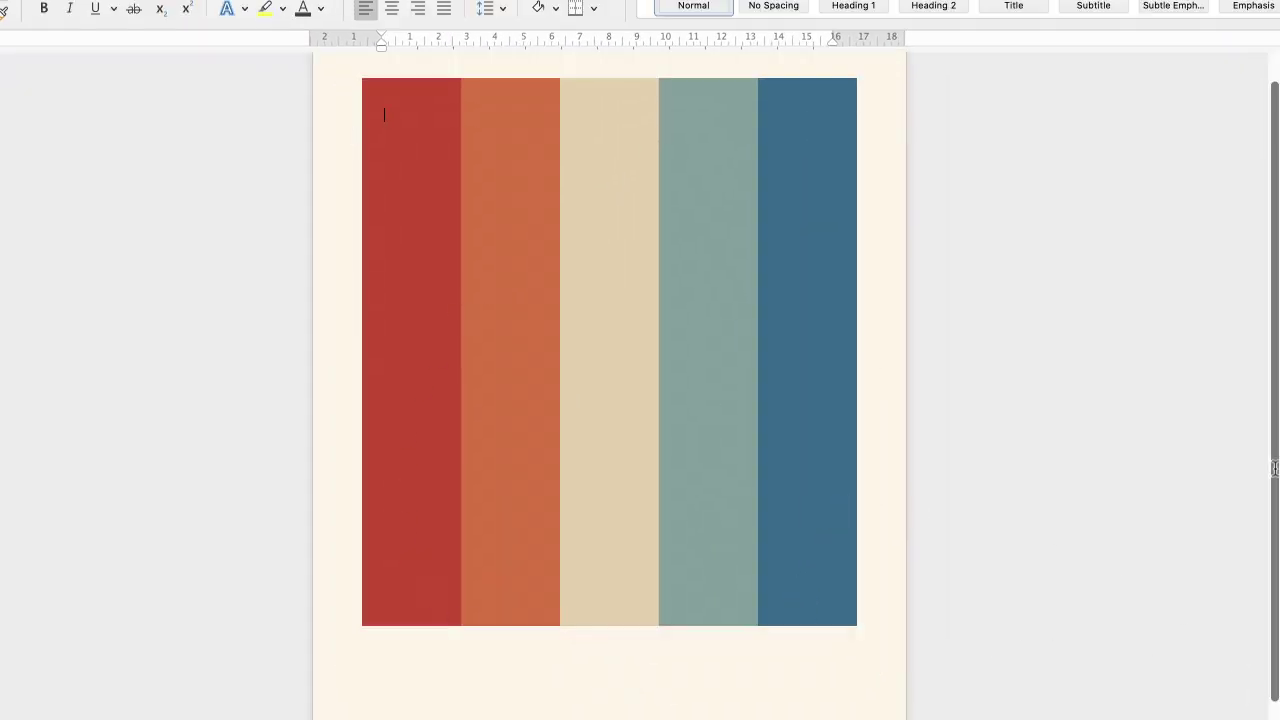
scroll(1275, 516, "down", 2)
scroll(1275, 516, "down", 2)
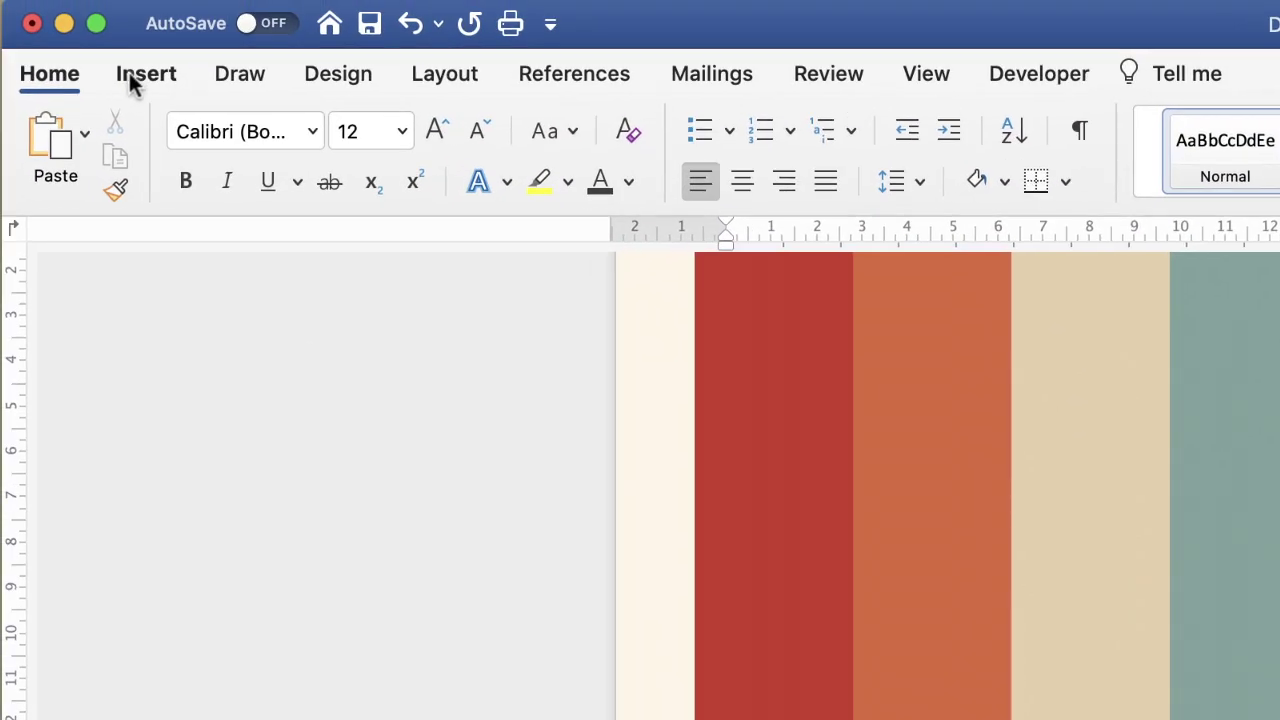
Draw a wide horizontal text box beneath the stripes and type '1970' into it.
left_click(140, 74)
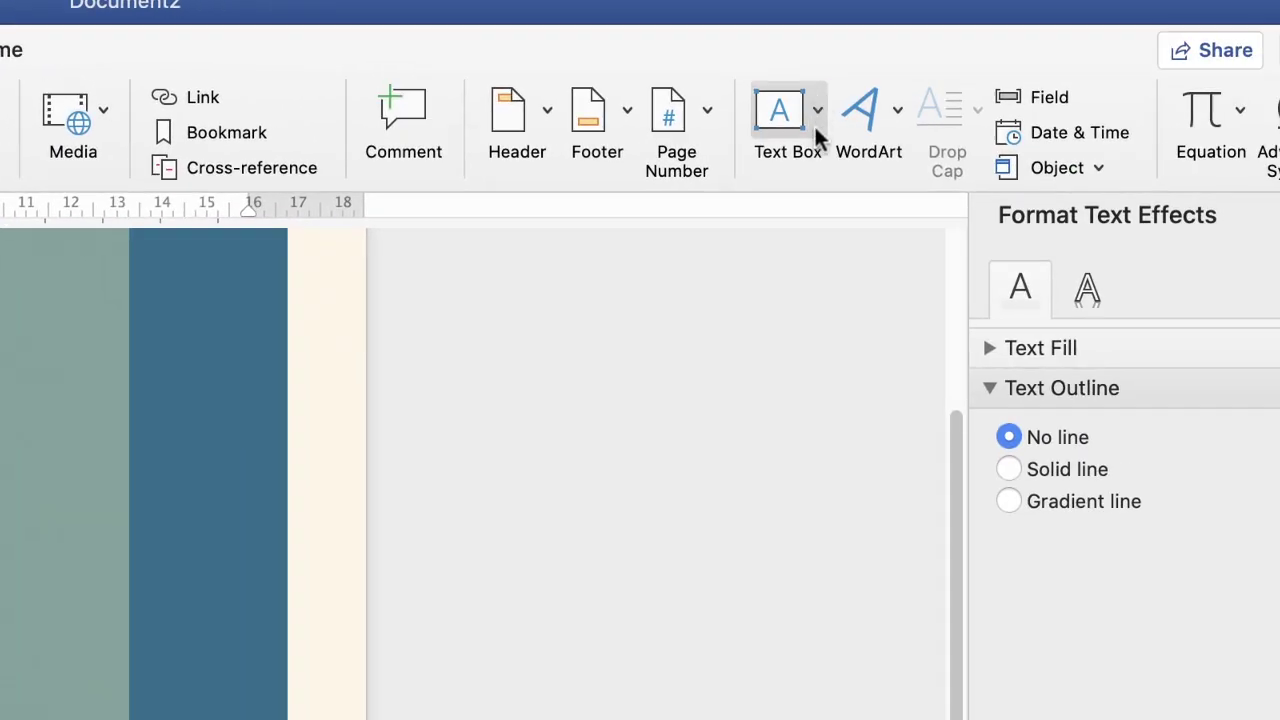
left_click(816, 110)
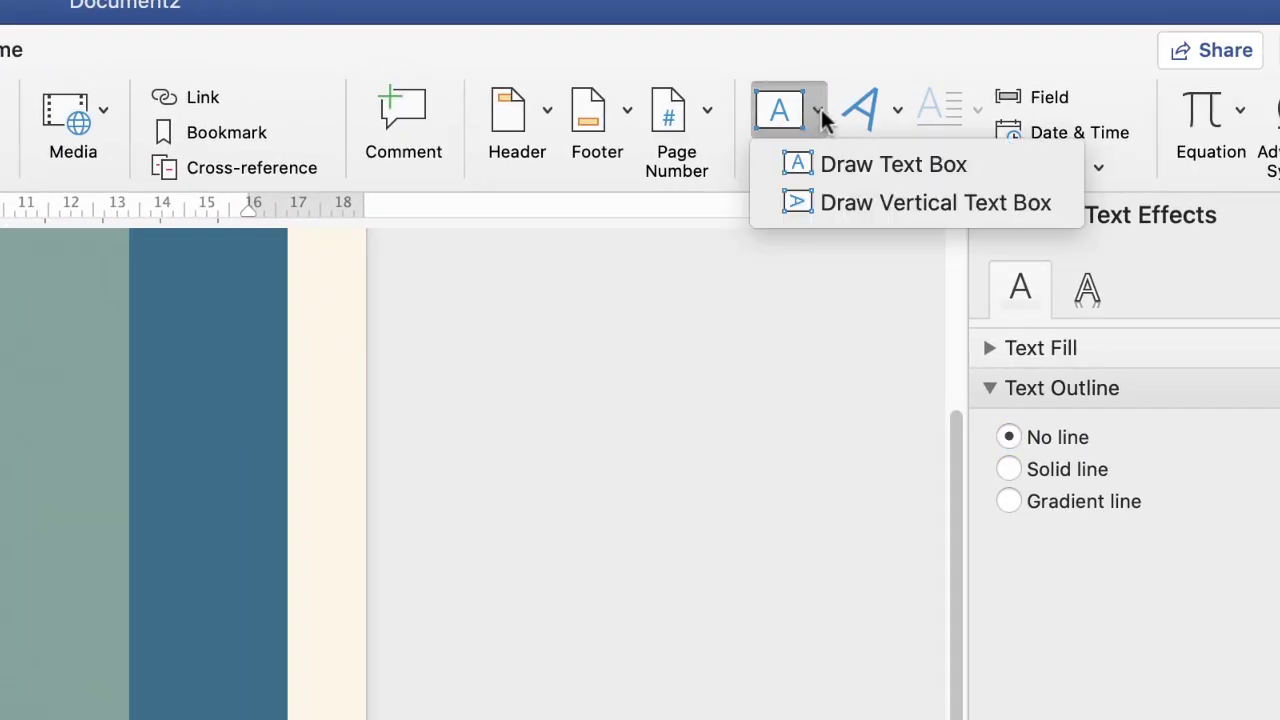
left_click(922, 164)
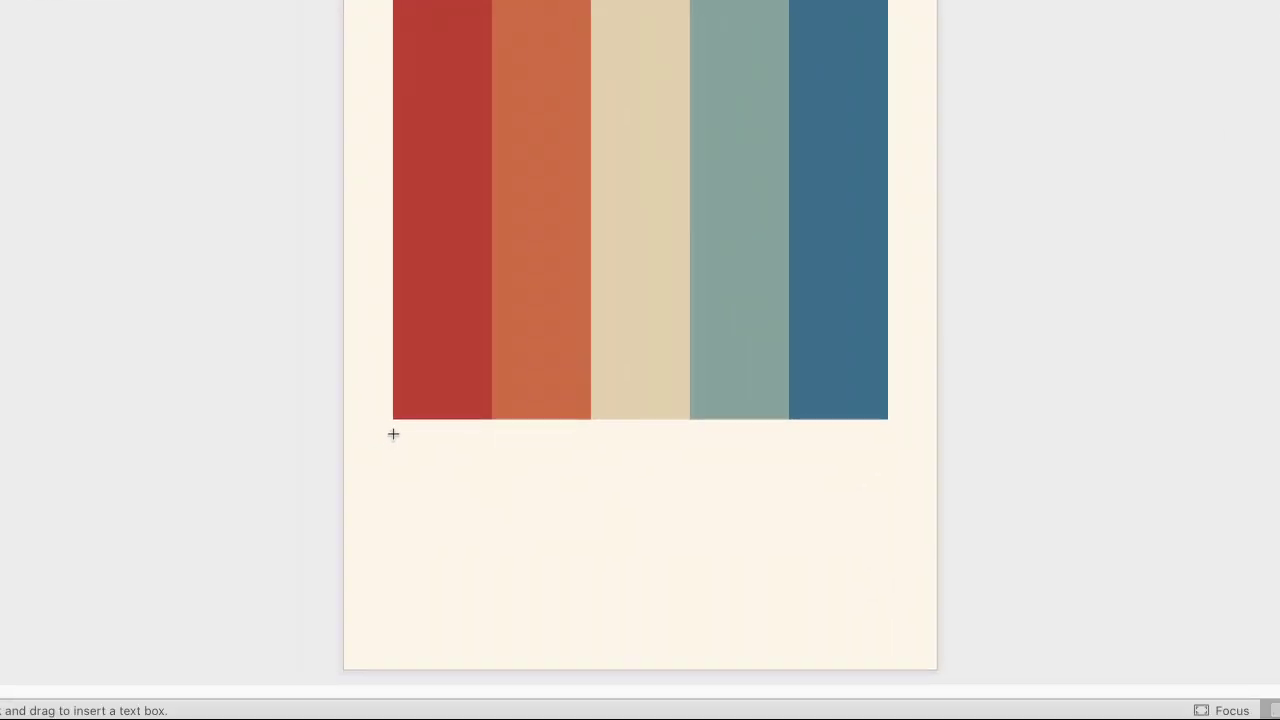
left_click_drag(393, 434, 885, 627)
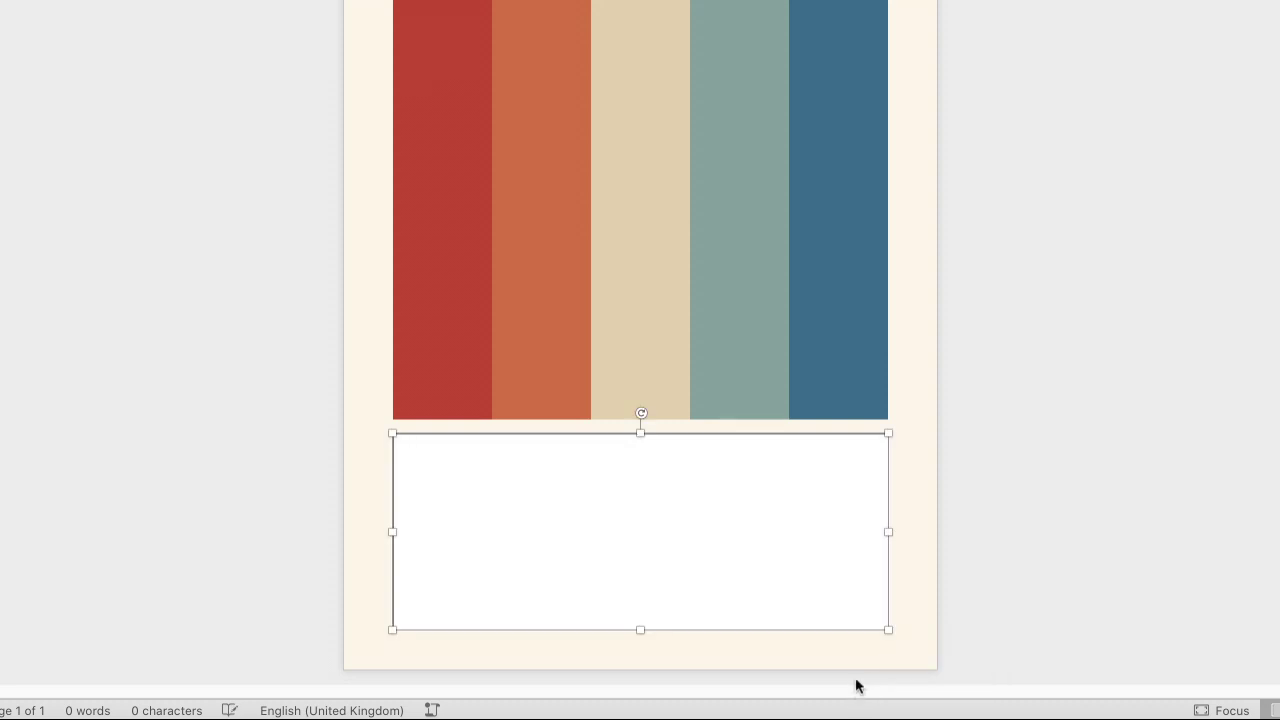
type("1970")
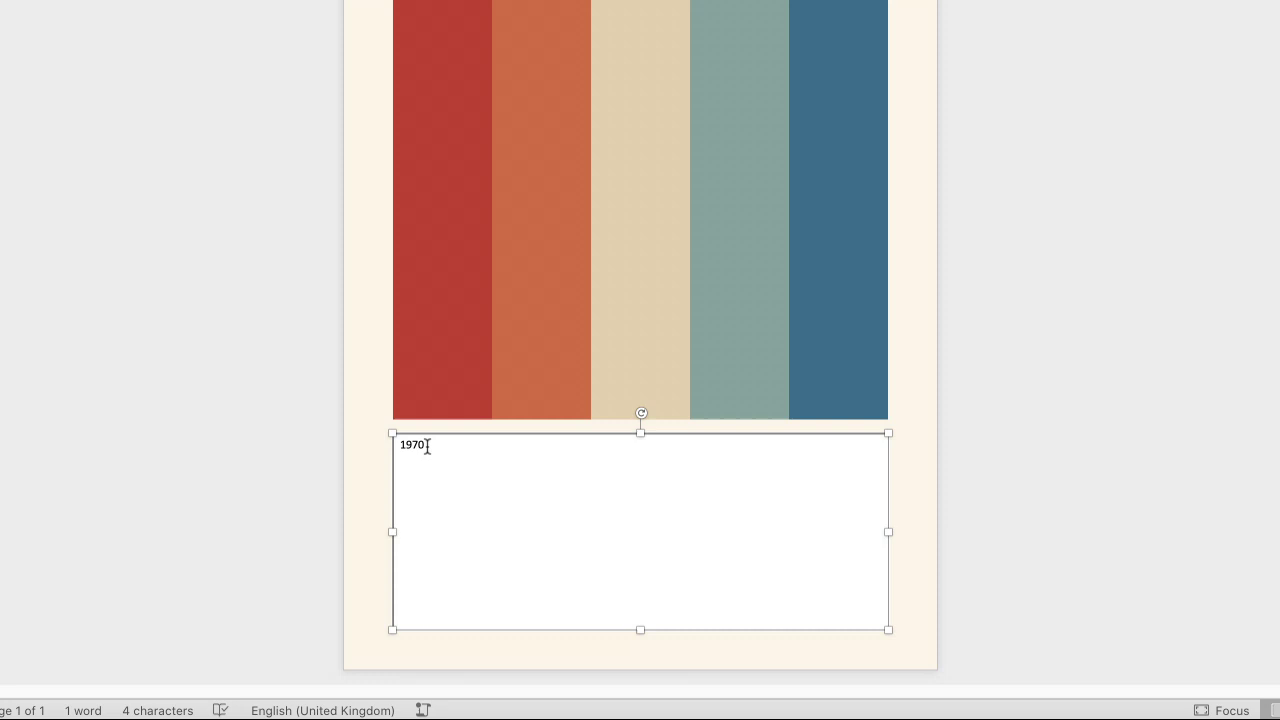
Enlarge the '1970' text to 140 pt and make it bold.
left_click_drag(427, 446, 371, 466)
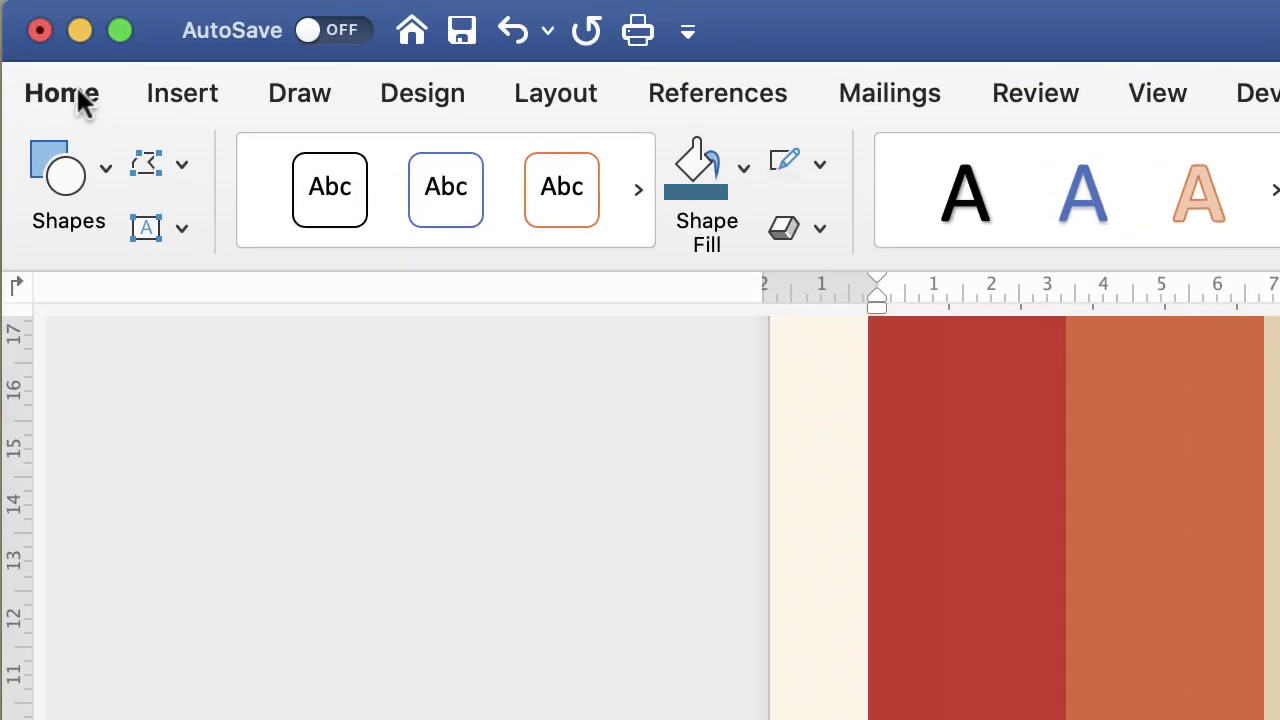
left_click(82, 94)
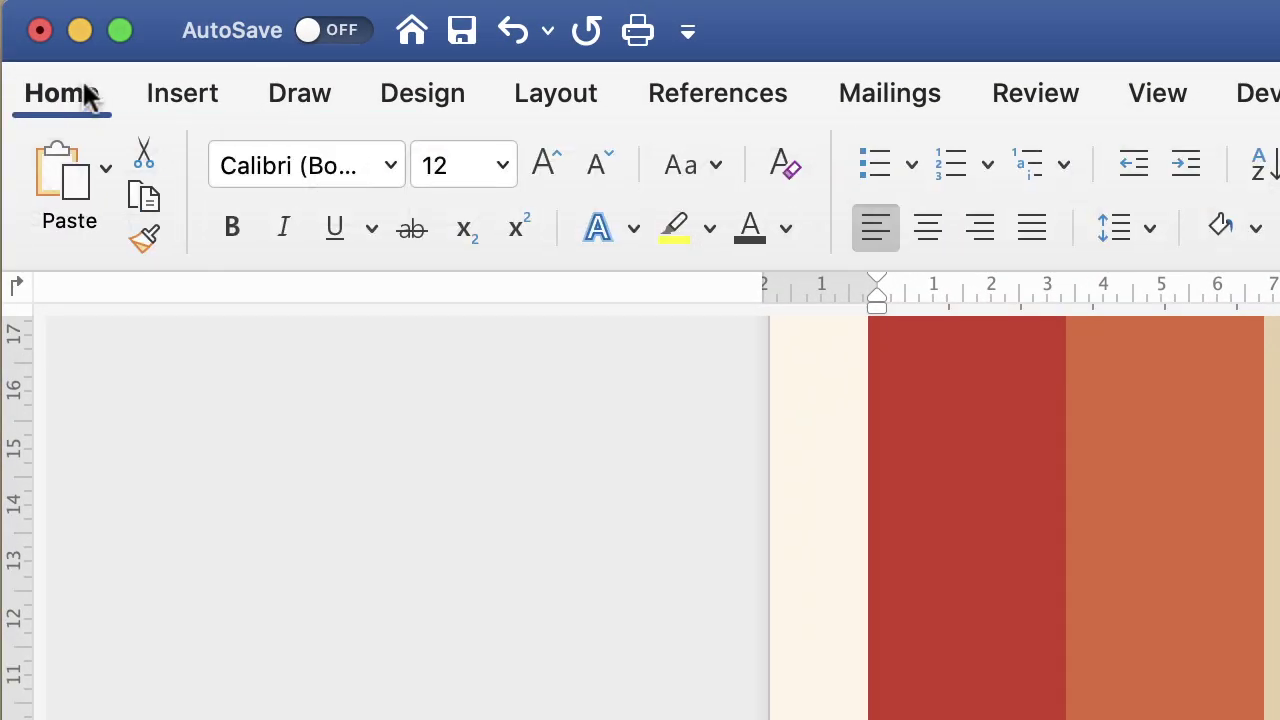
left_click(545, 165)
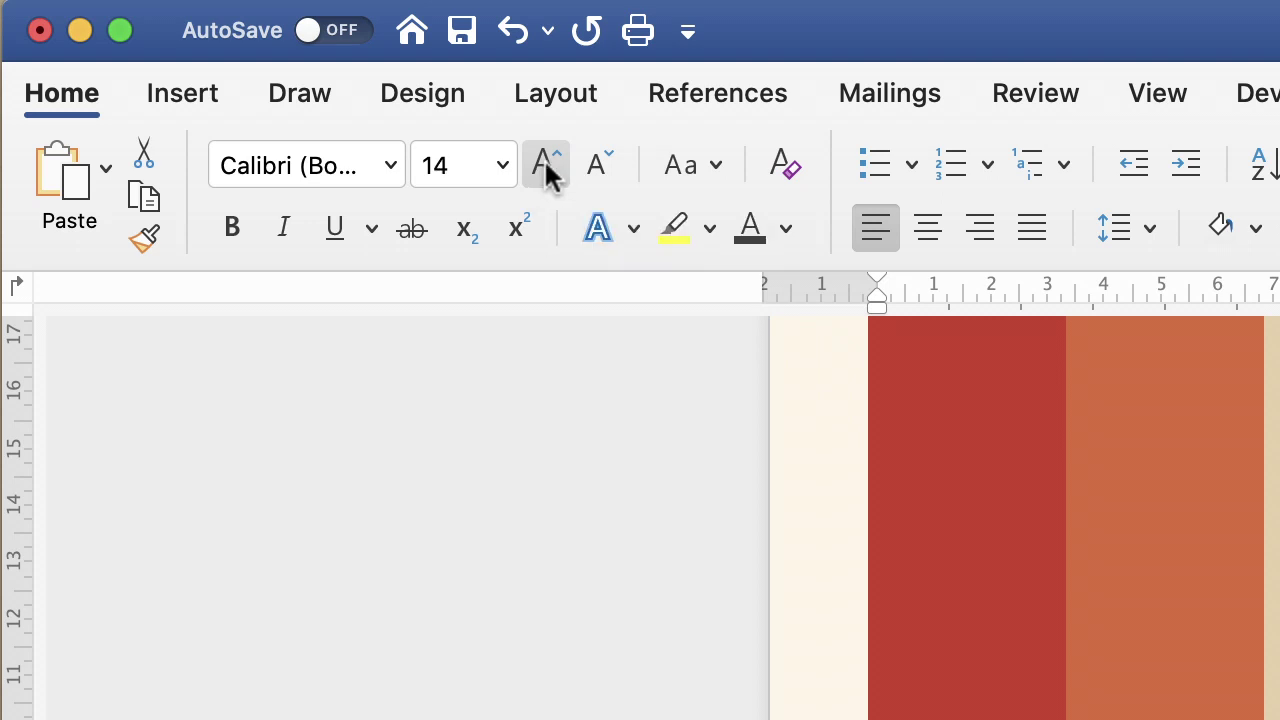
left_click(545, 165)
left_click(545, 165)
left_click(545, 165)
left_click(545, 165)
left_click(545, 165)
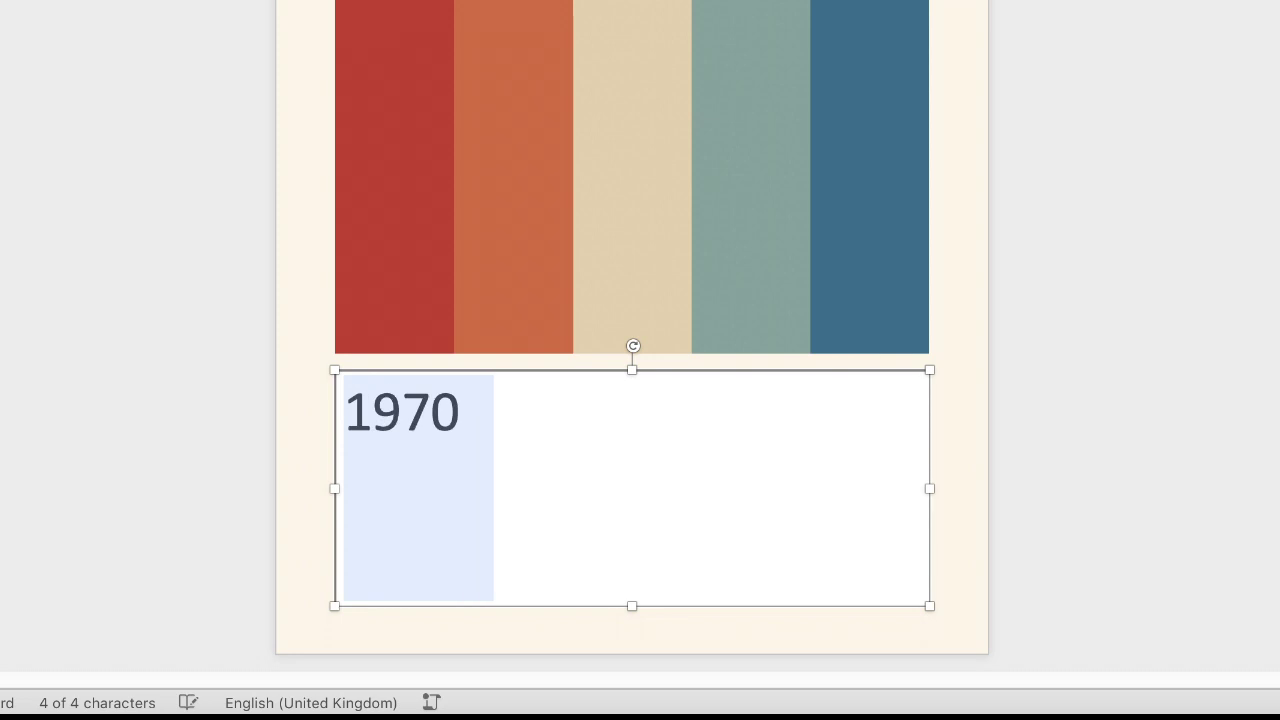
key("ctrl+shift+period")
key("ctrl+shift+period")
key("ctrl+shift+period")
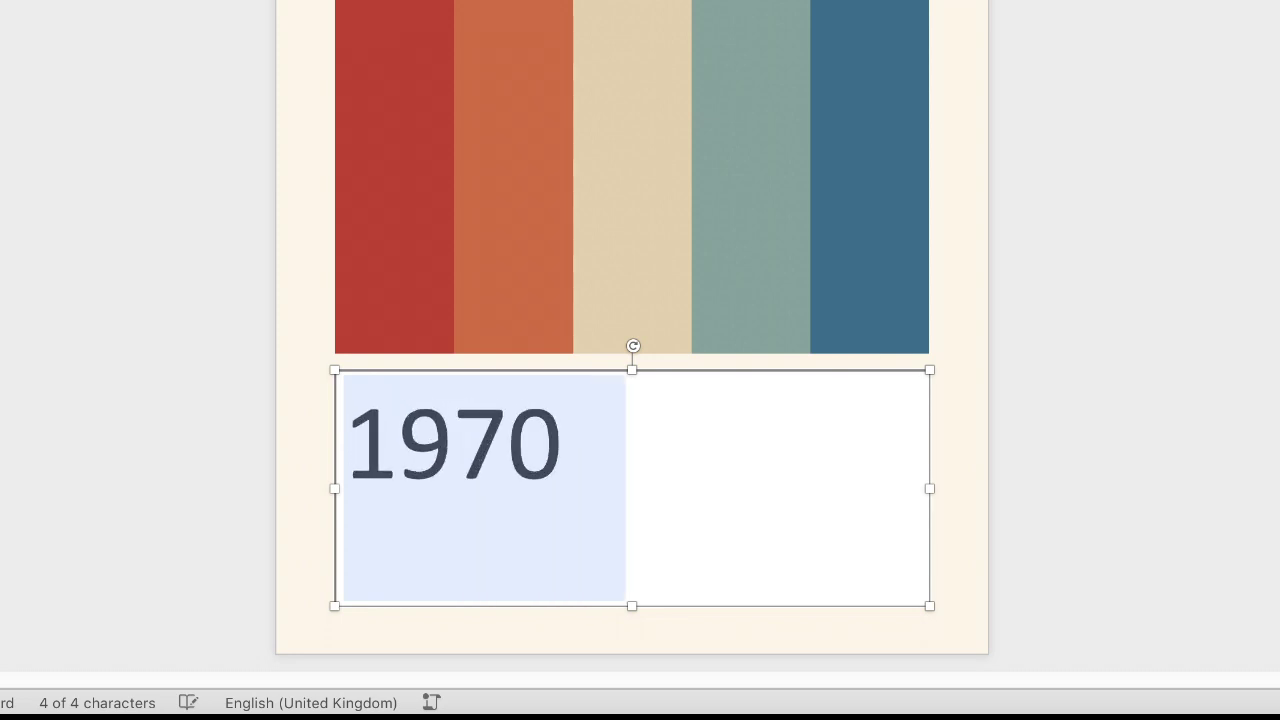
key("ctrl+shift+period")
key("ctrl+shift+period")
key("ctrl+shift+period")
key("ctrl+shift+period")
key("ctrl+b")
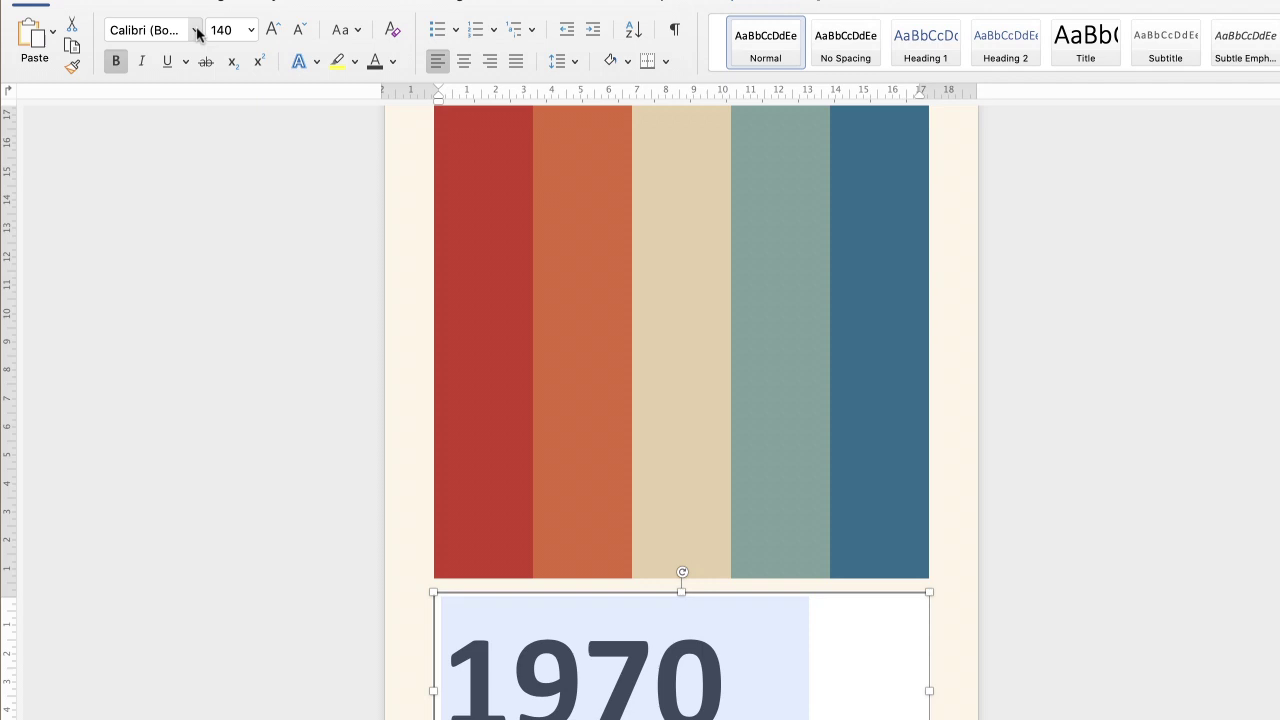
Set the '1970' text in Agency FB and centre it in the box.
left_click(195, 31)
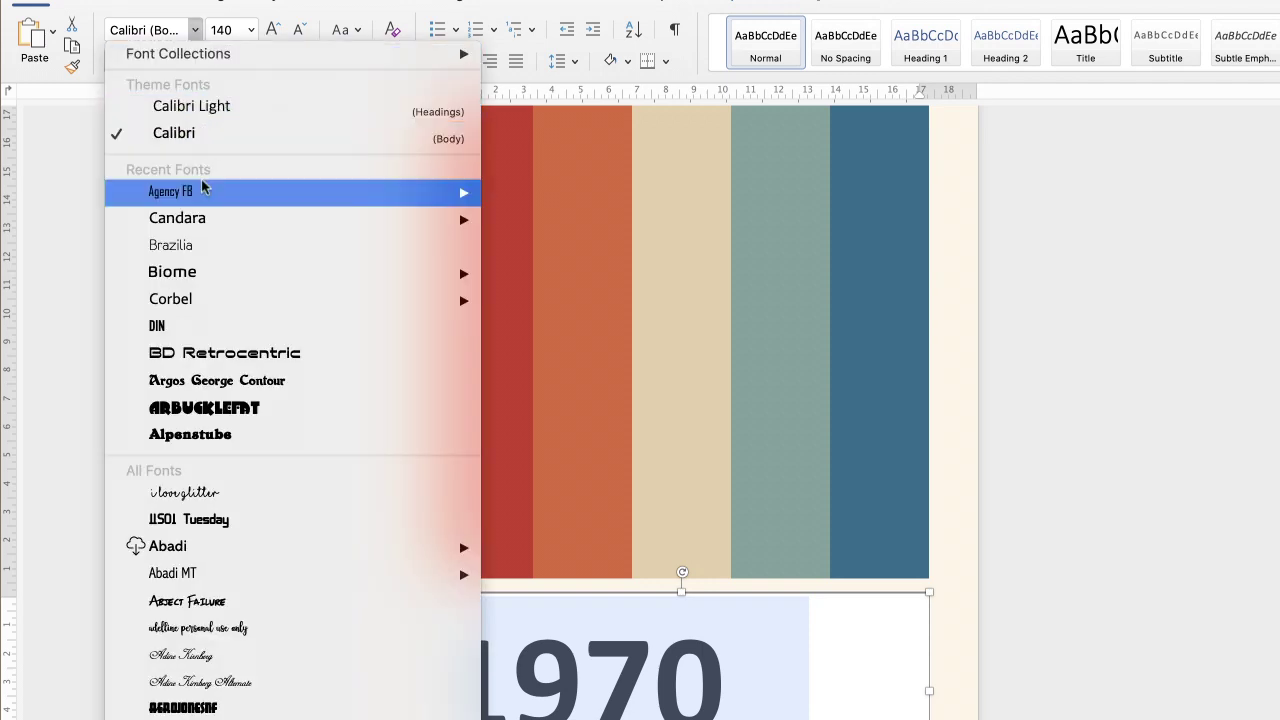
mouse_move(161, 203)
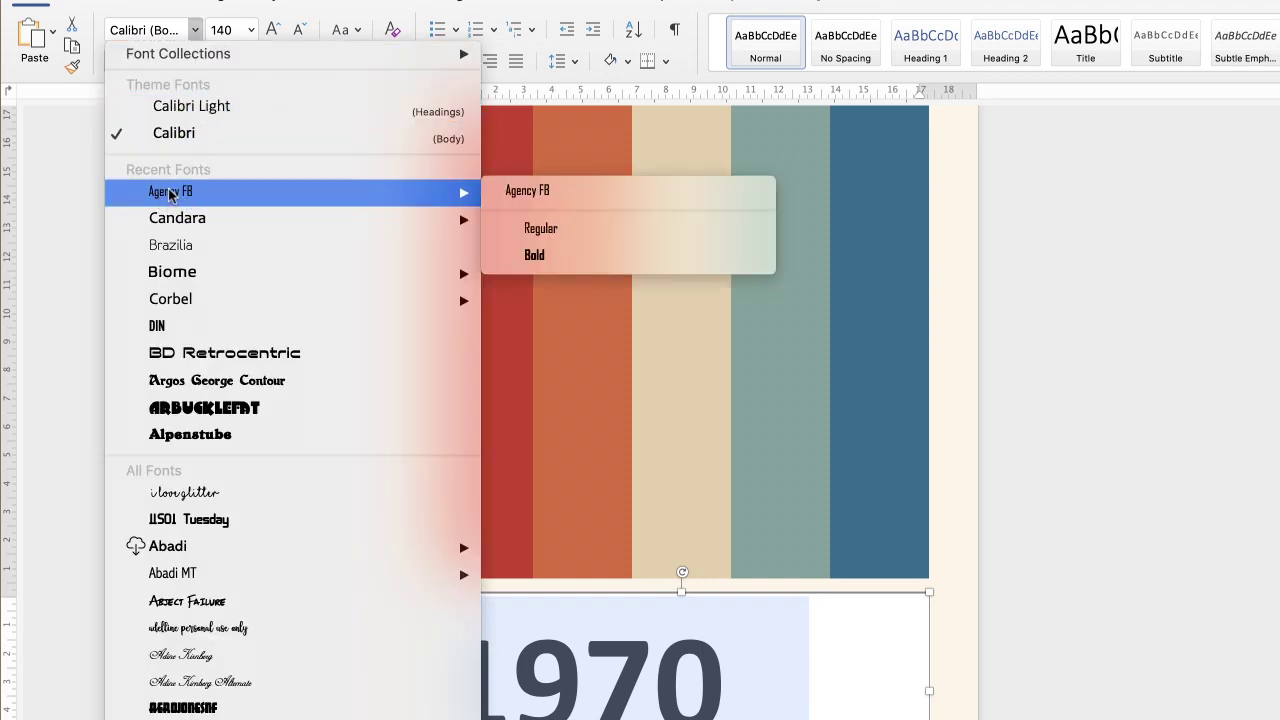
left_click(170, 194)
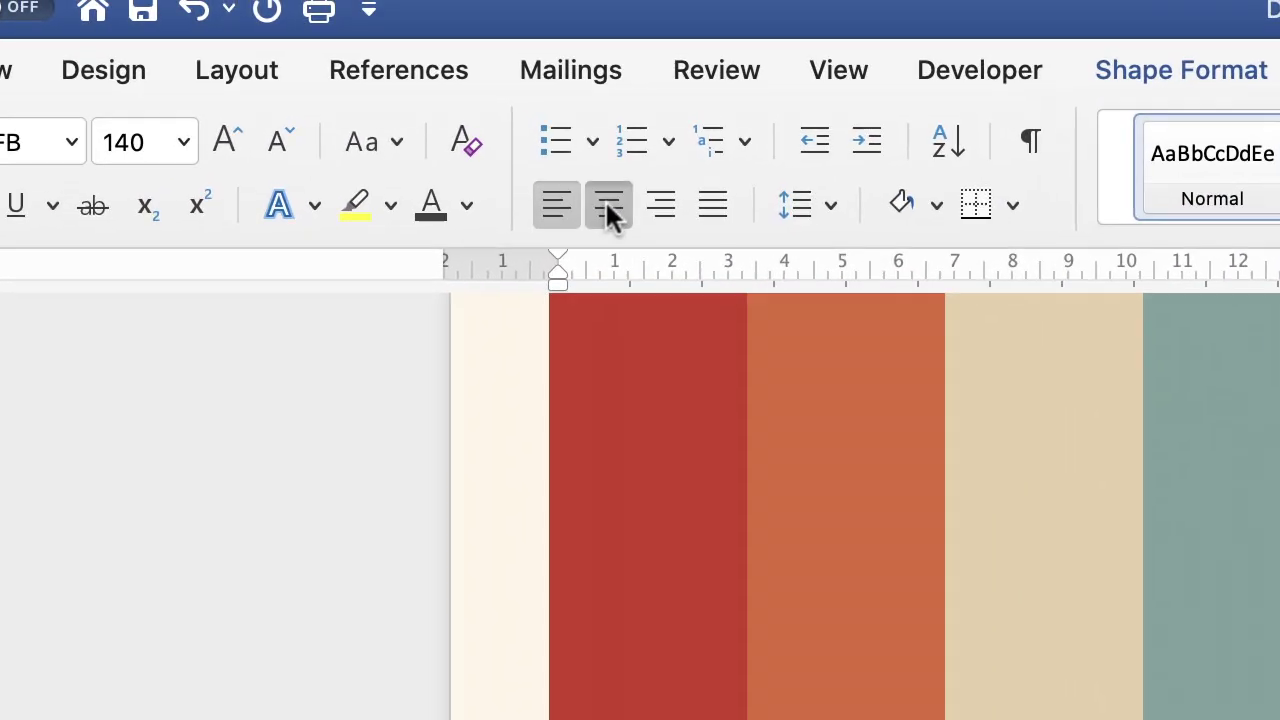
left_click(463, 61)
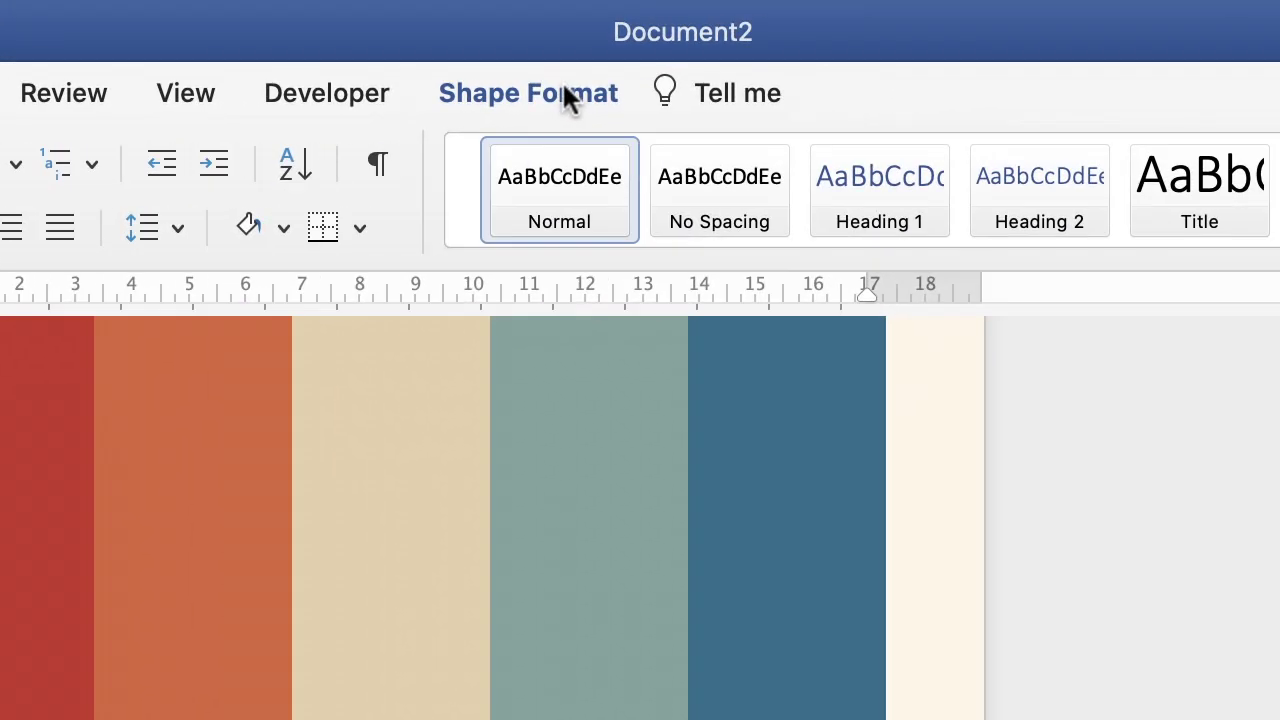
Give the 1970 text box No Fill and No Outline.
left_click(889, 83)
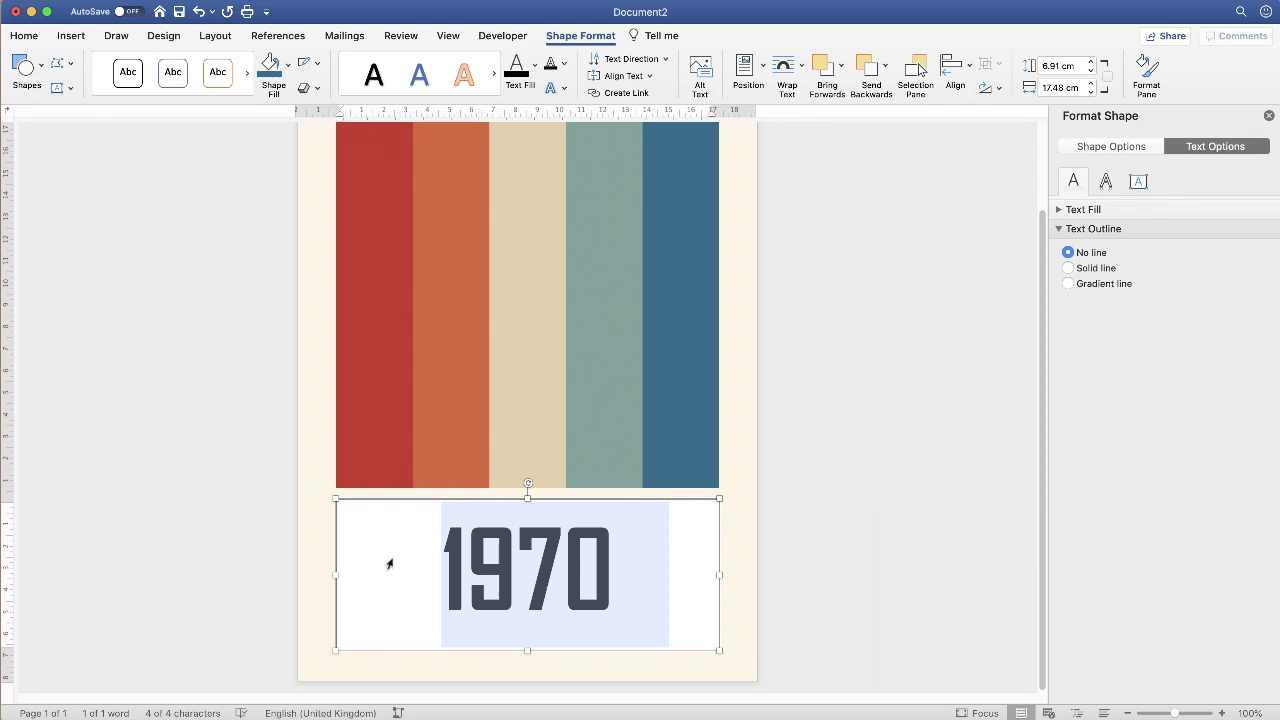
left_click(288, 64)
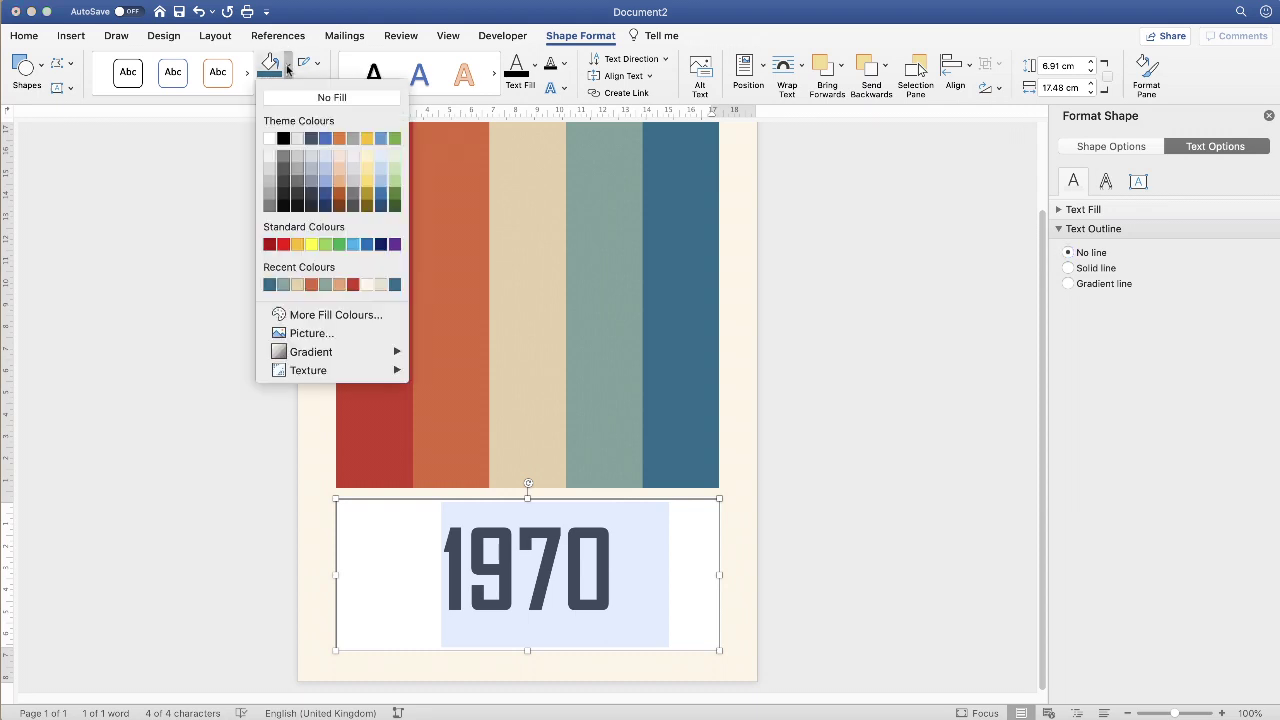
left_click(298, 101)
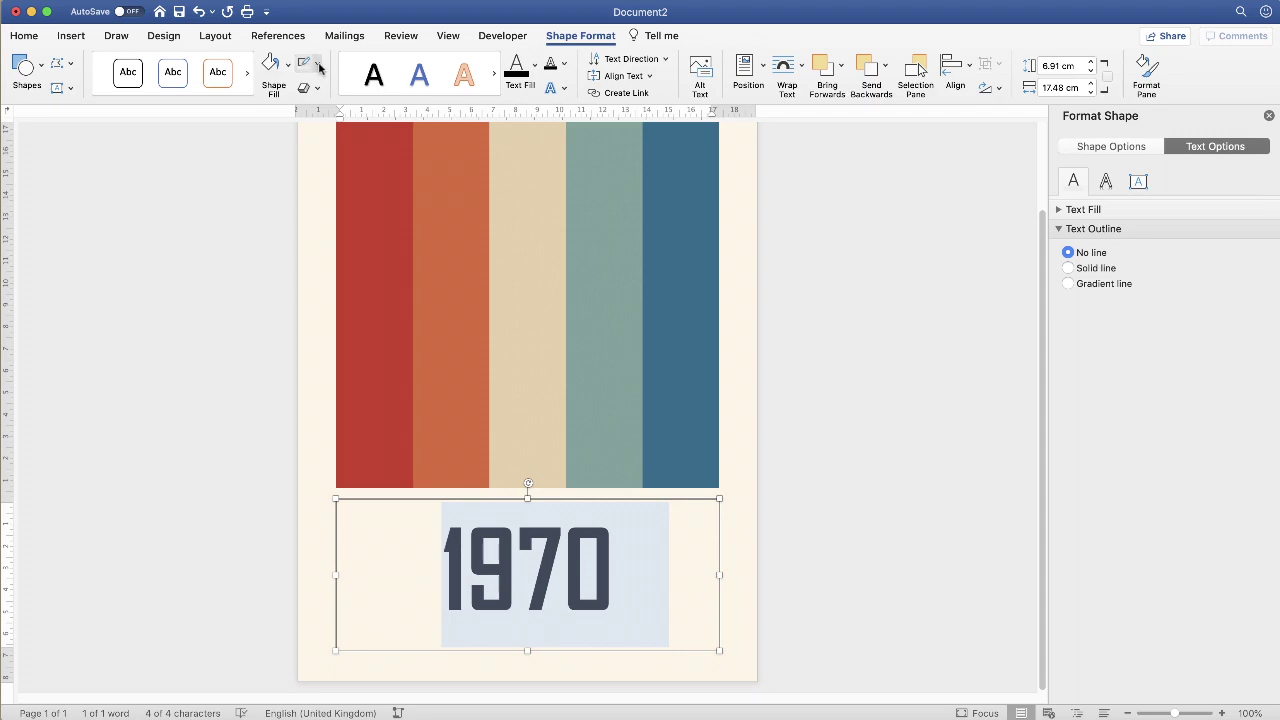
left_click(318, 64)
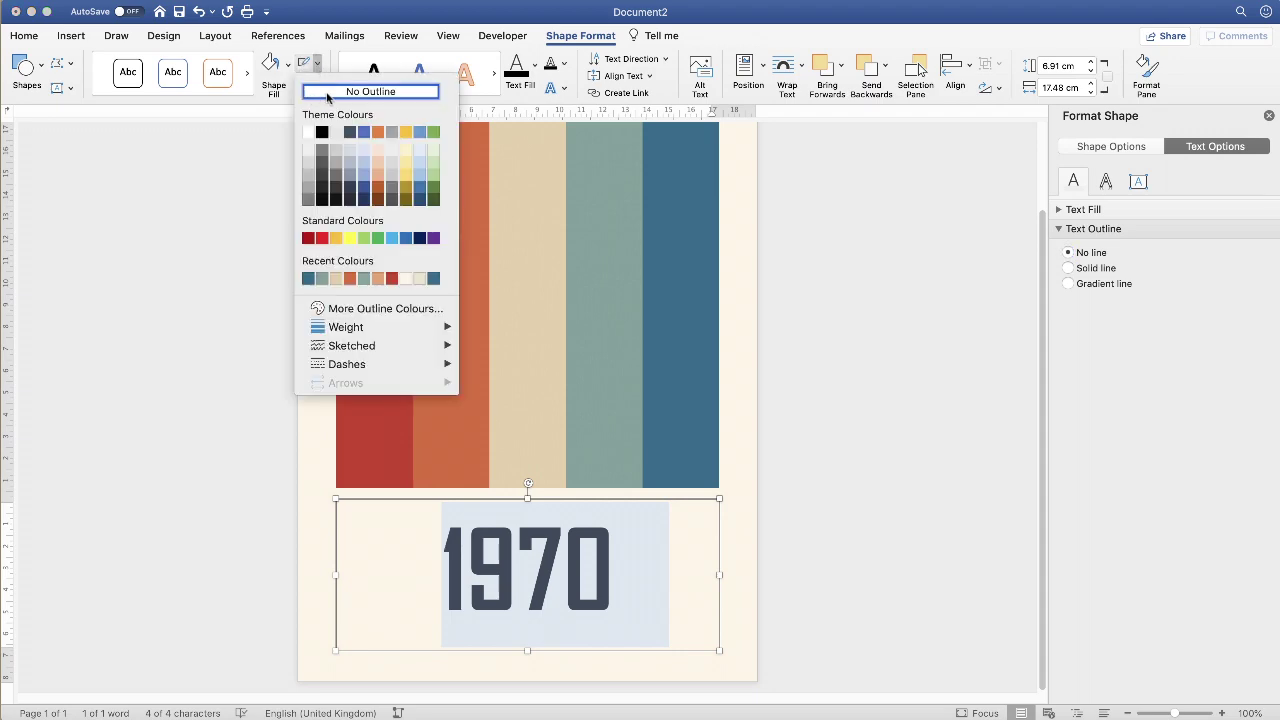
left_click(333, 94)
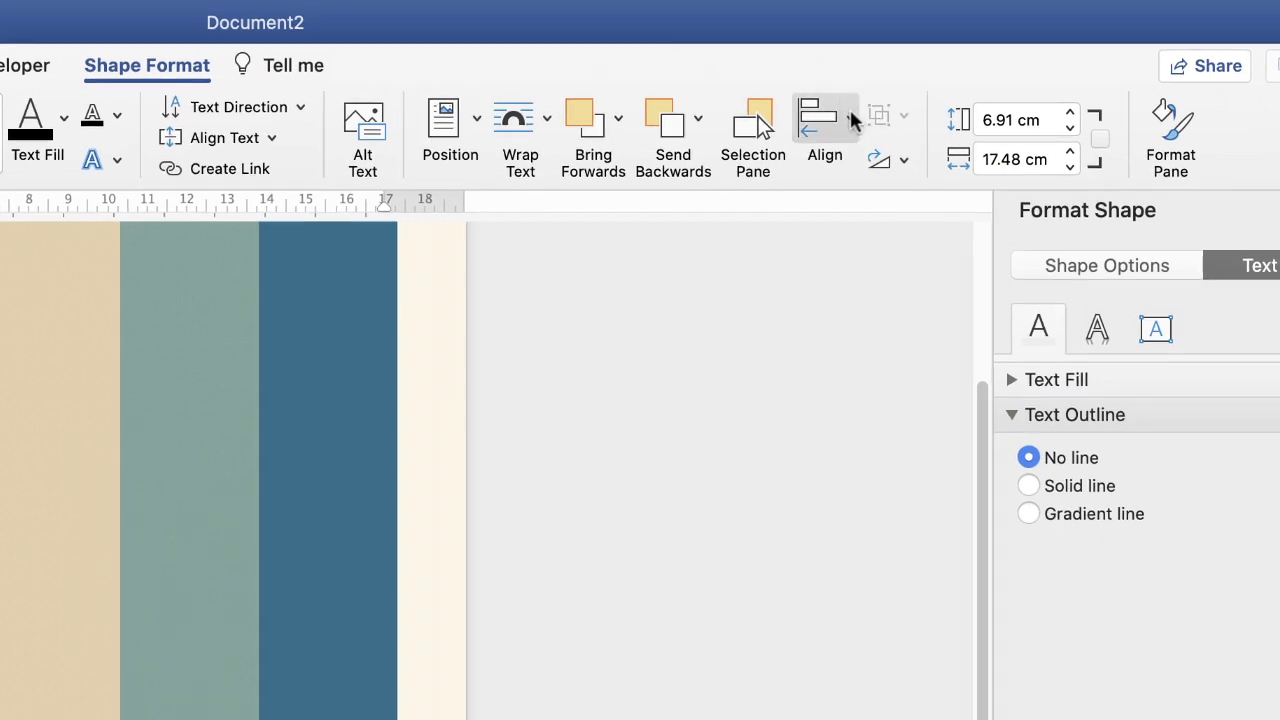
Align the text box to the horizontal centre of the page.
left_click(850, 117)
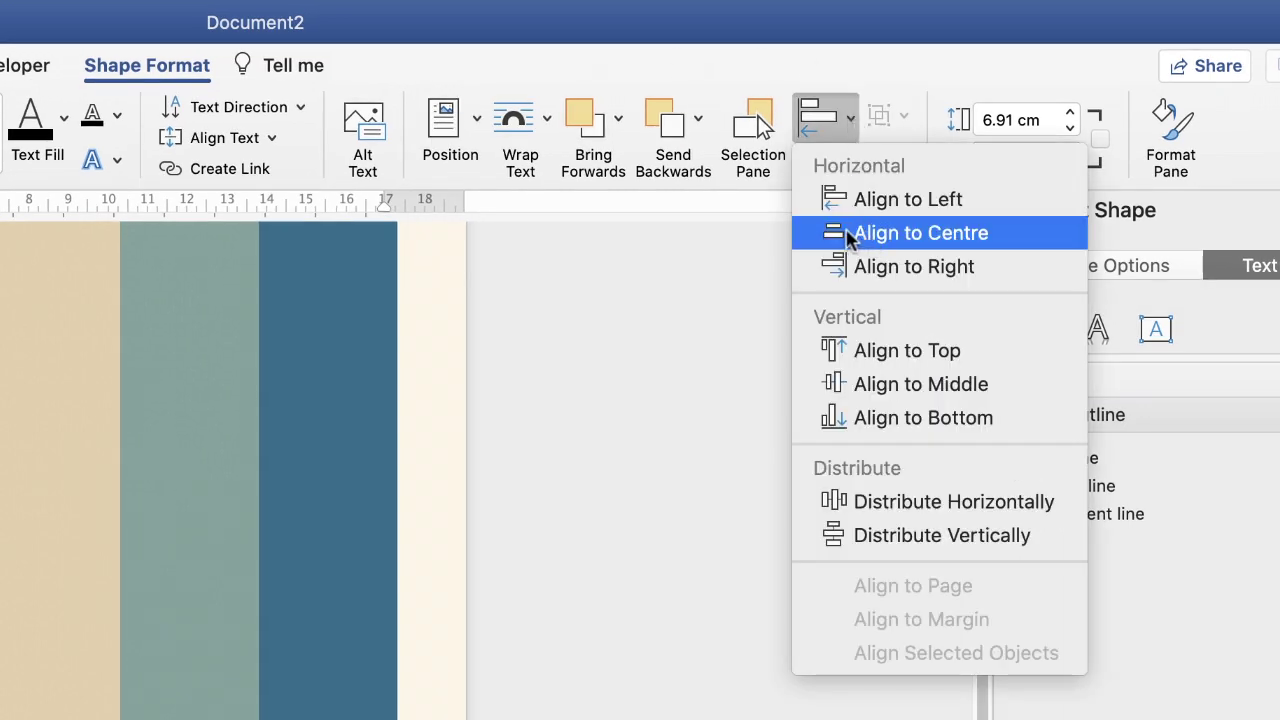
left_click(895, 235)
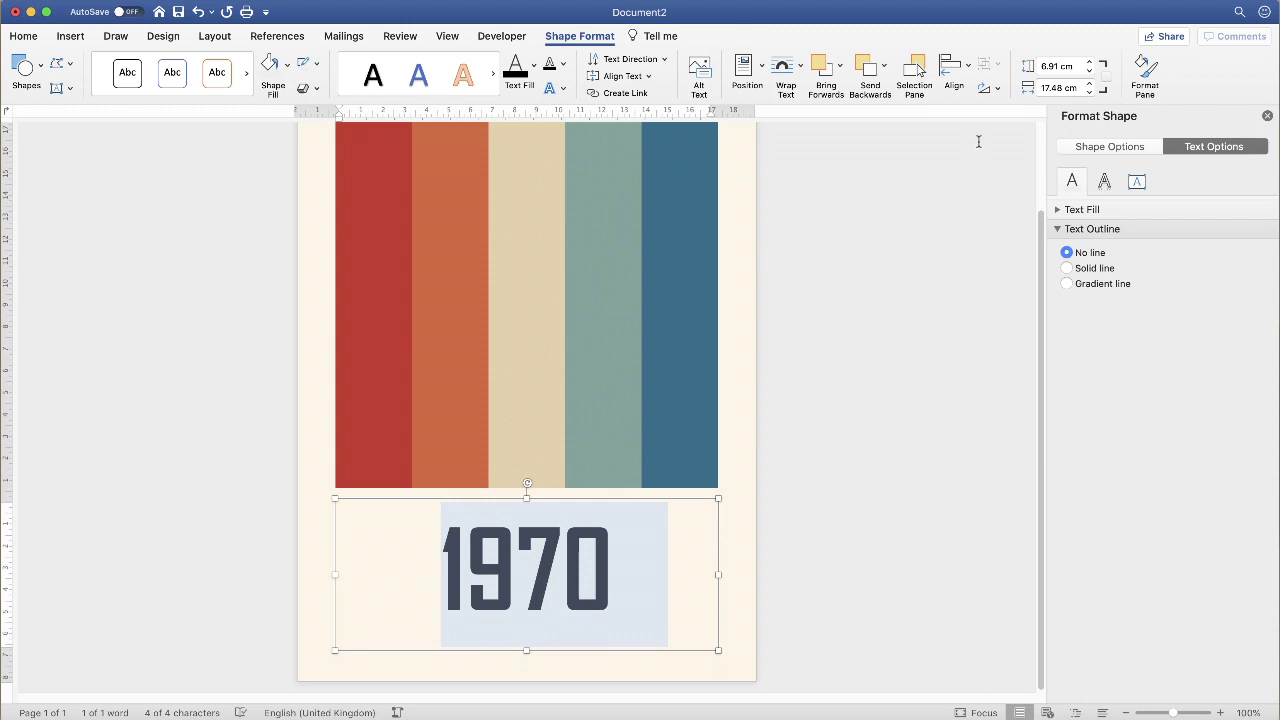
left_click(797, 400)
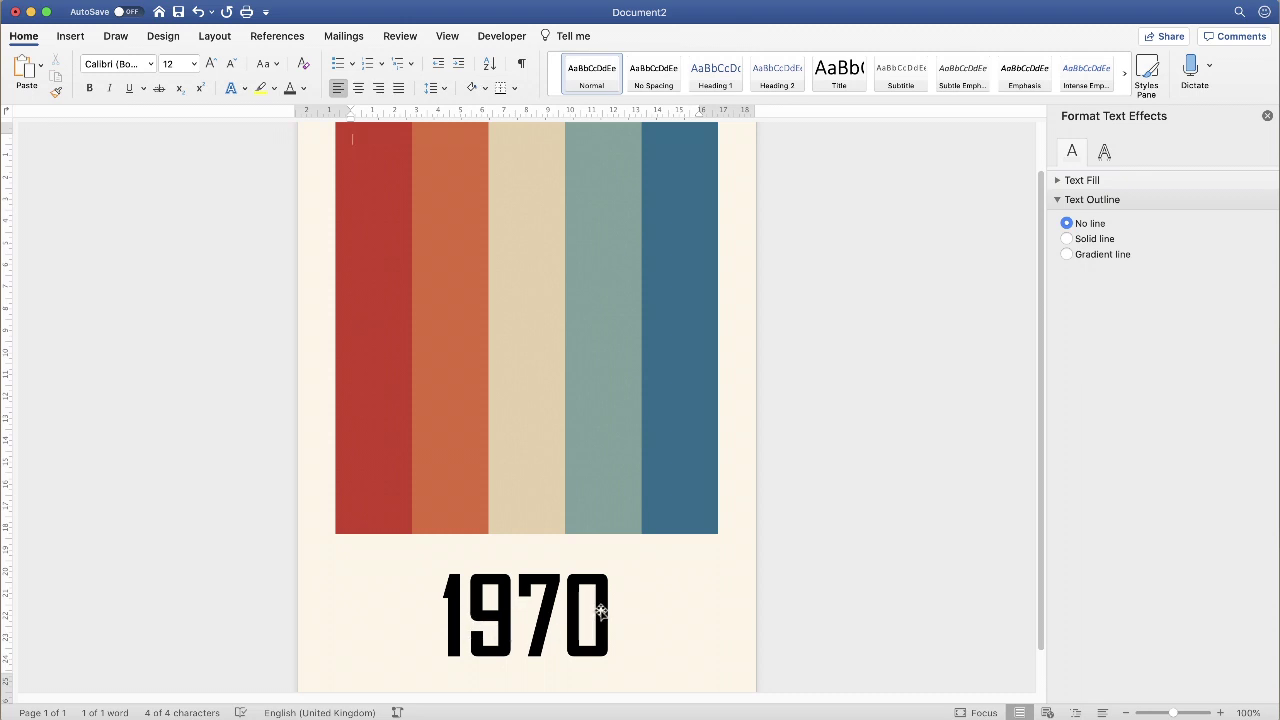
Change the '1970' font colour from black to a dark grey theme swatch.
left_click(601, 611)
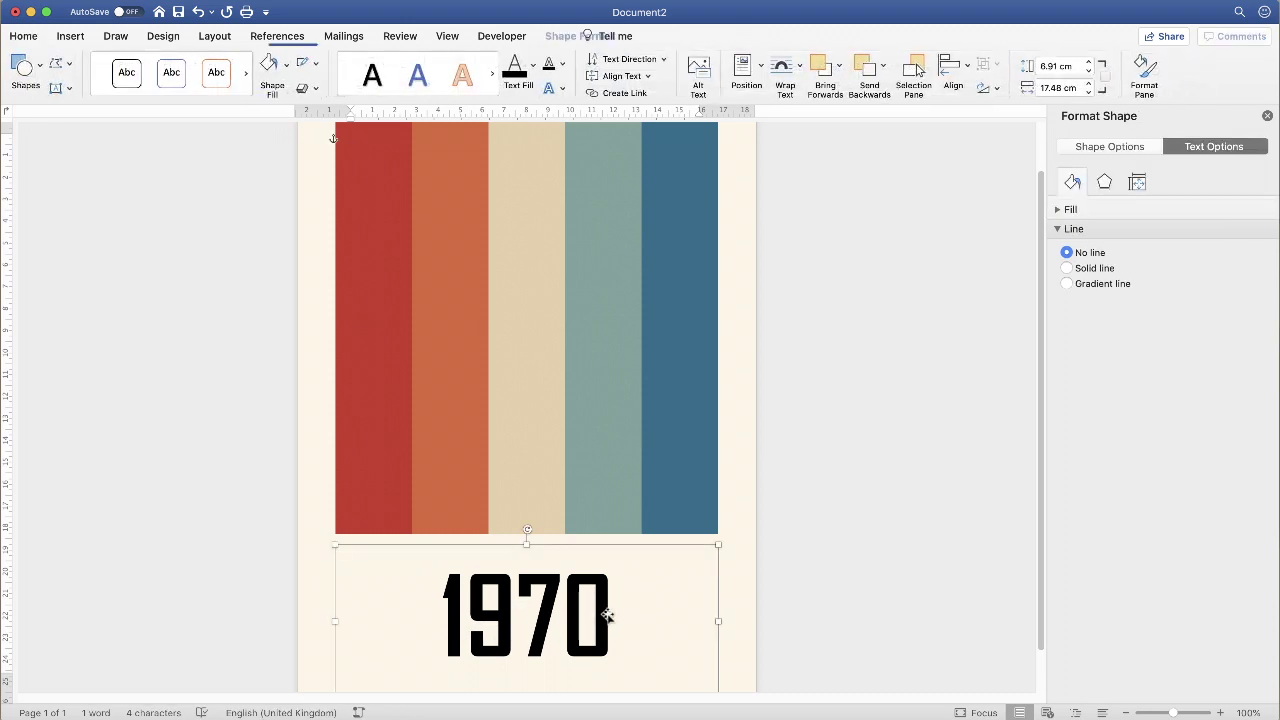
double_click(605, 610)
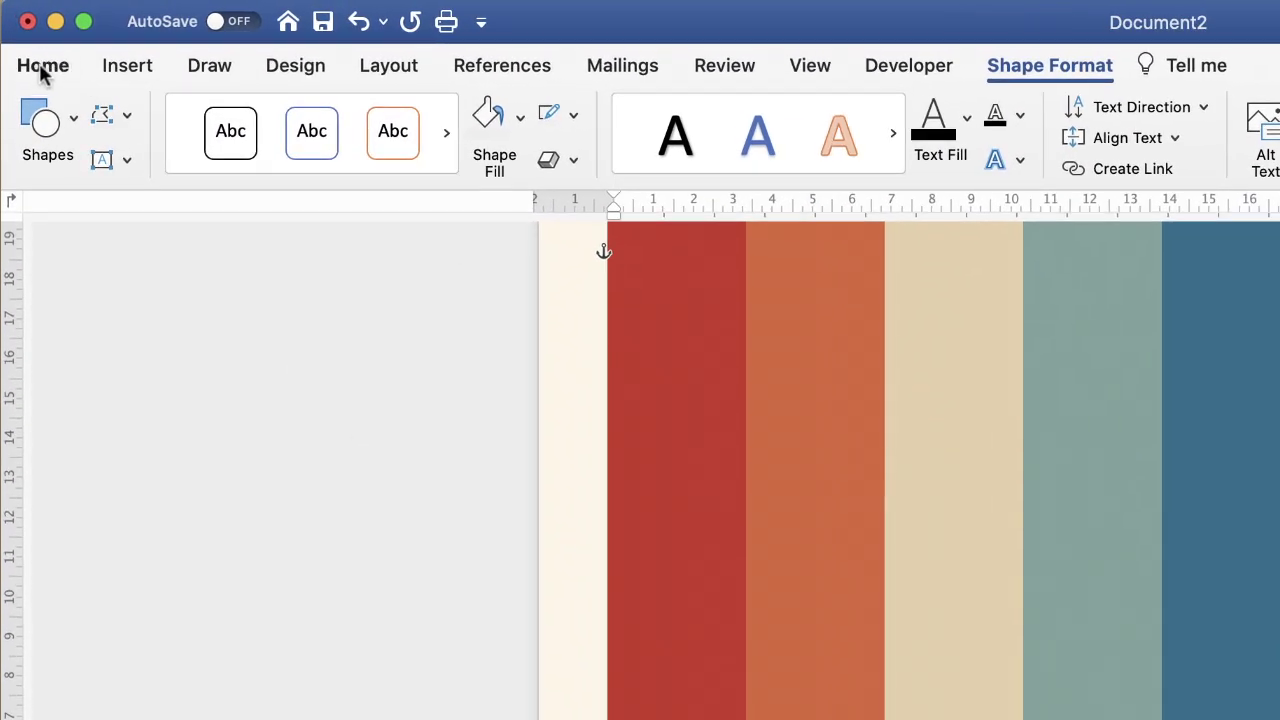
left_click(42, 68)
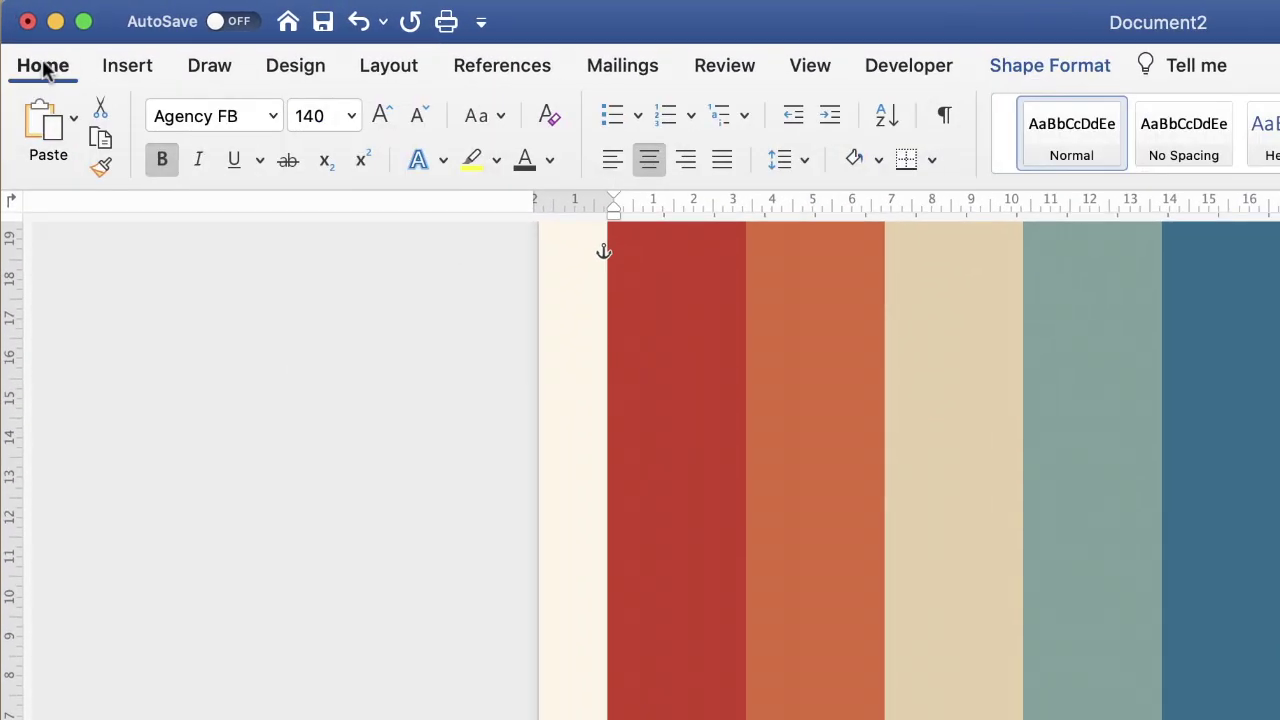
left_click(551, 161)
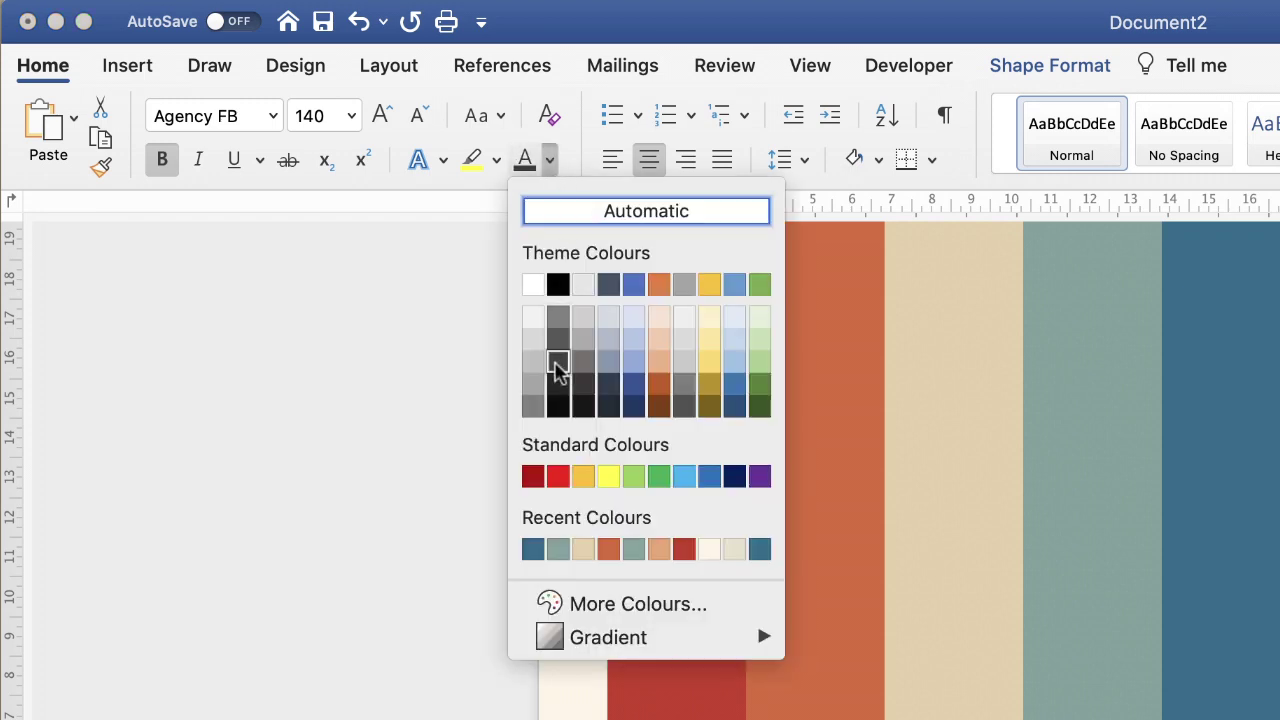
left_click(558, 368)
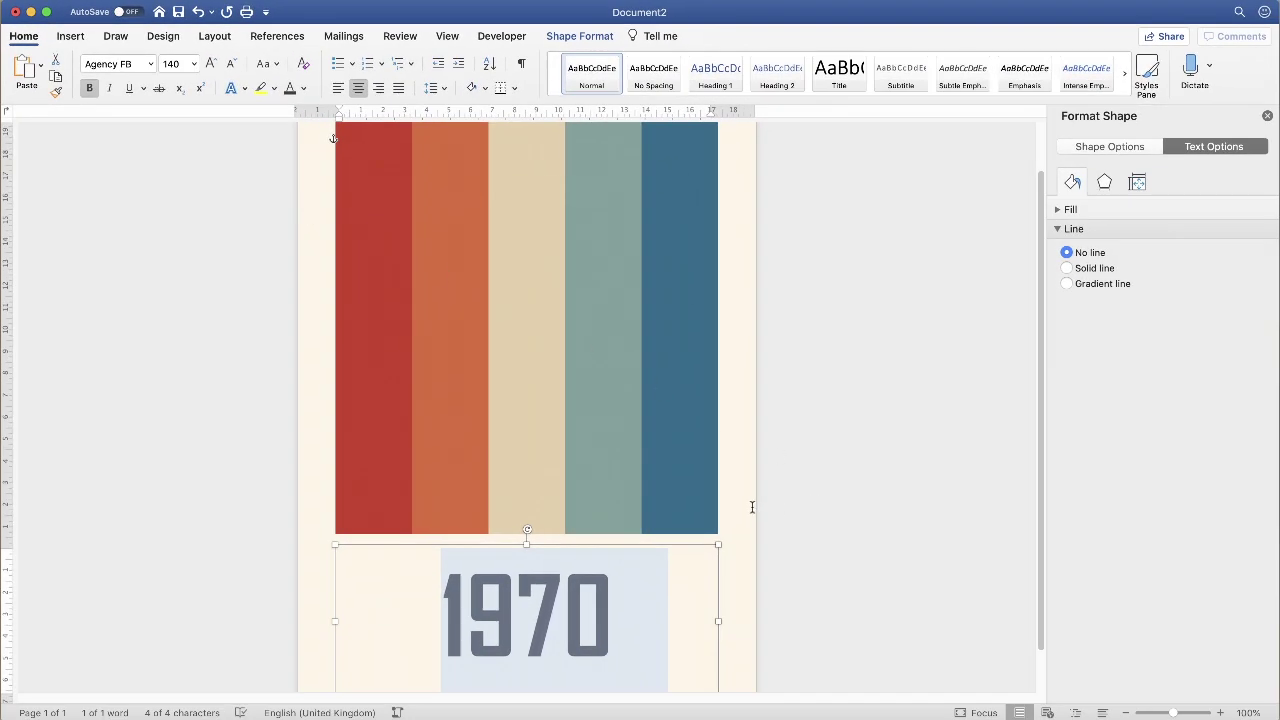
left_click(752, 507)
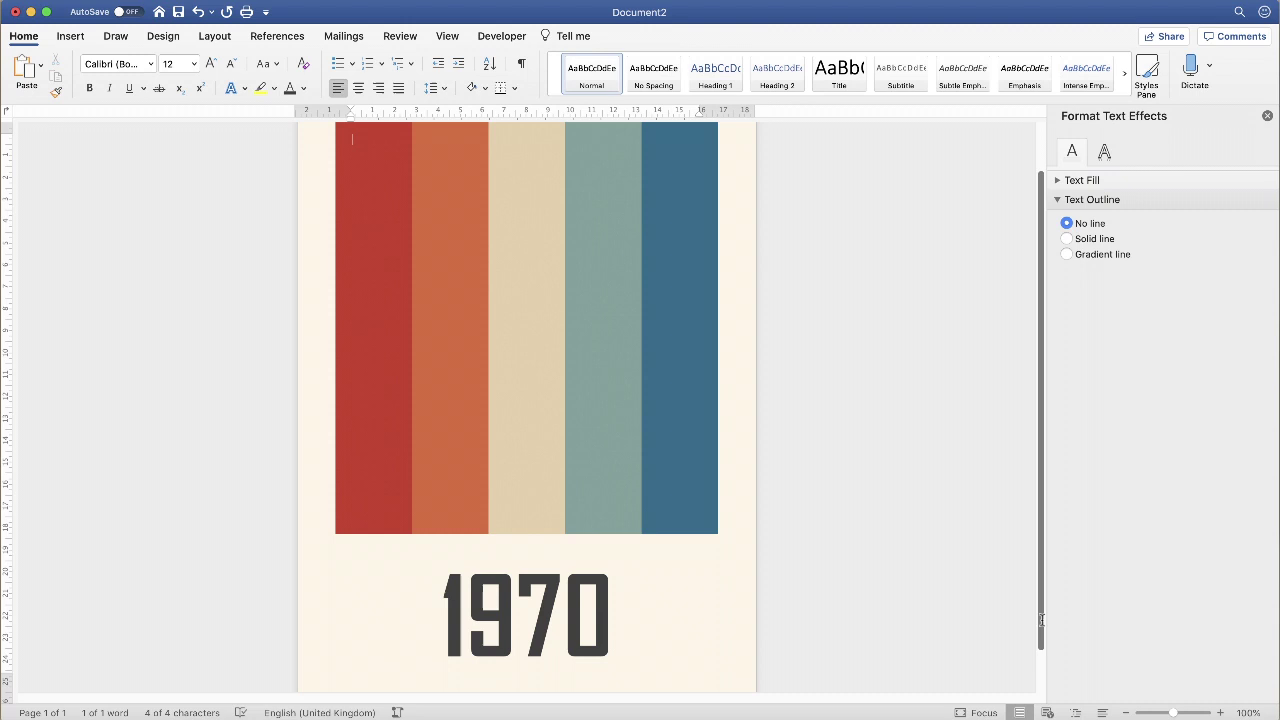
left_click_drag(1040, 620, 1043, 668)
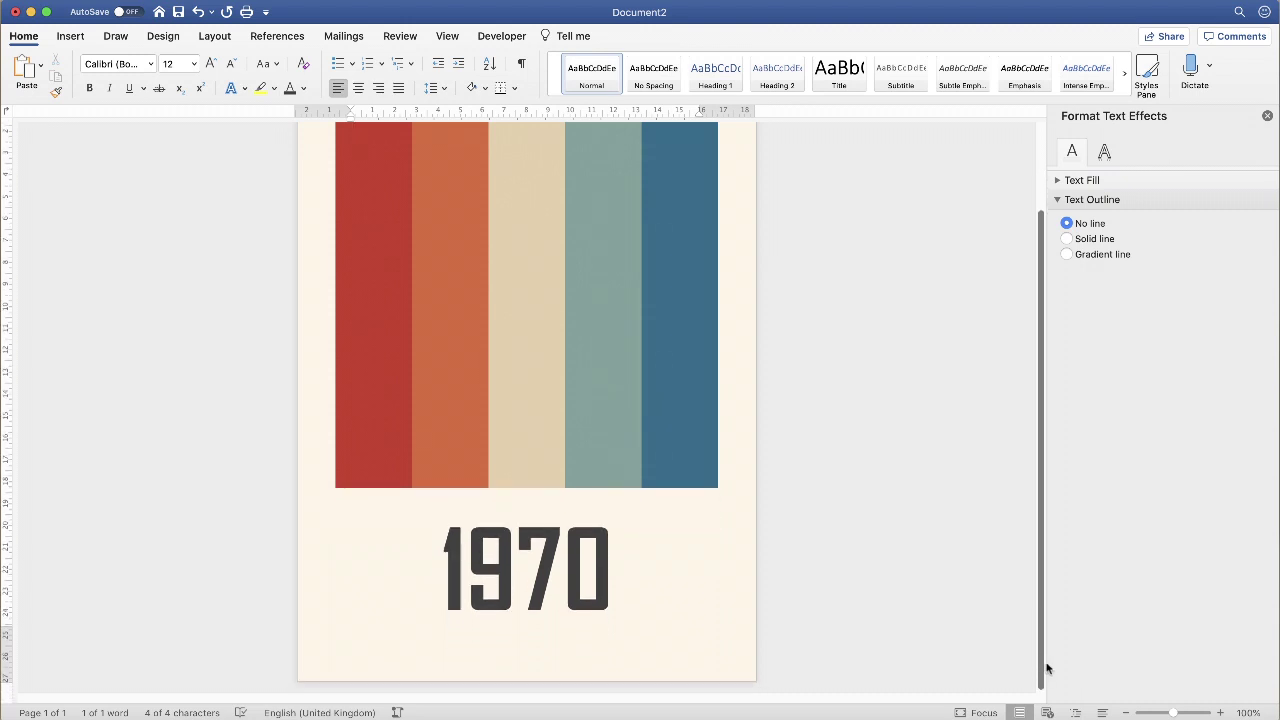
Enlarge the 1970 numerals to 200 pt.
left_click(1127, 713)
left_click(1127, 714)
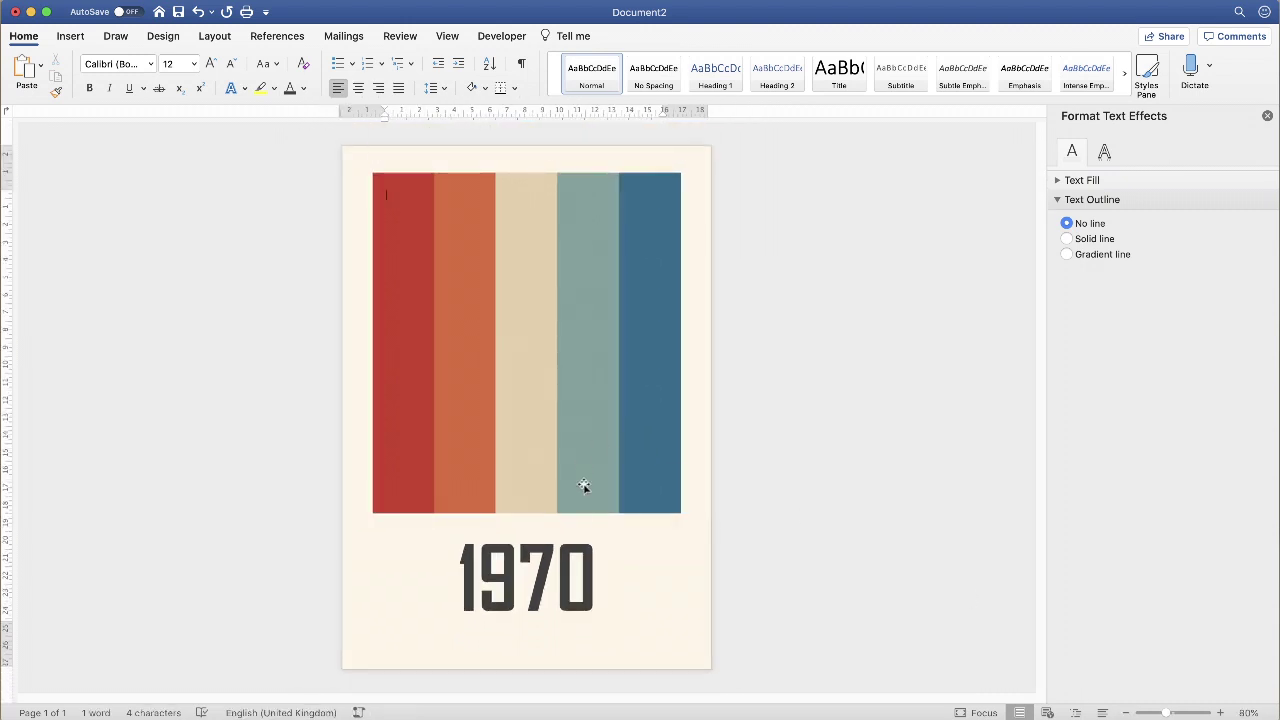
left_click(524, 577)
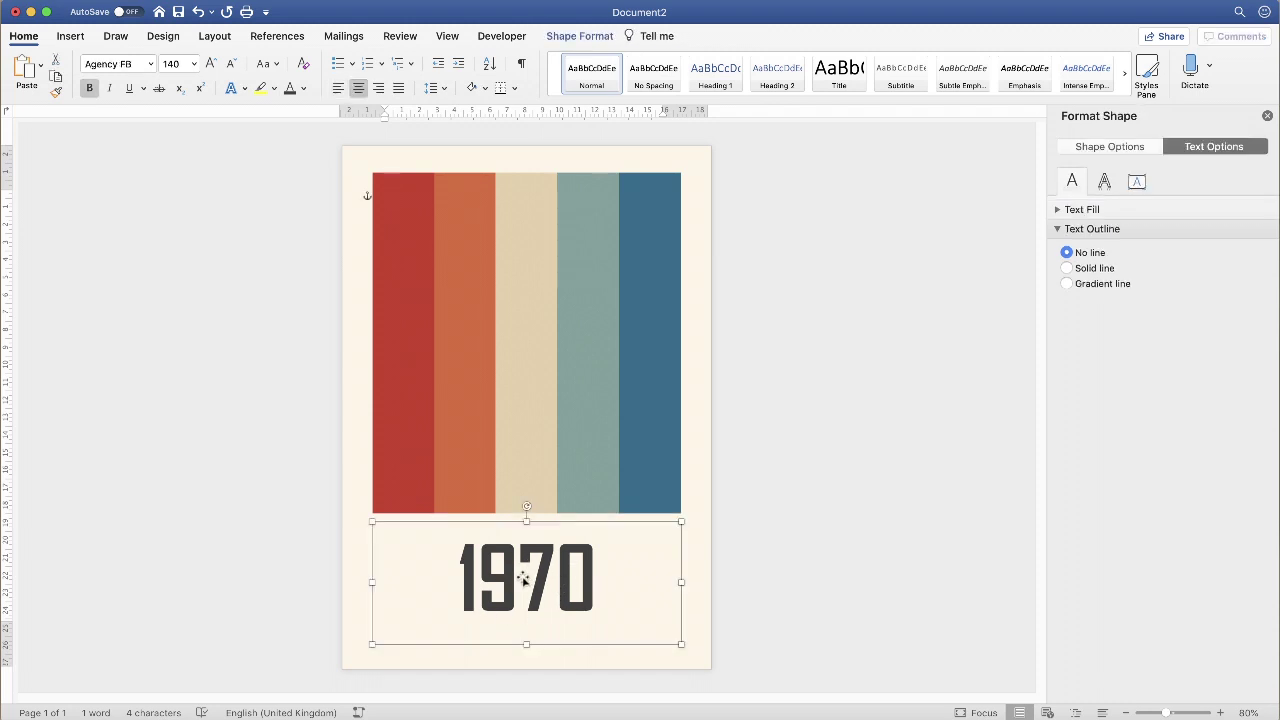
double_click(518, 578)
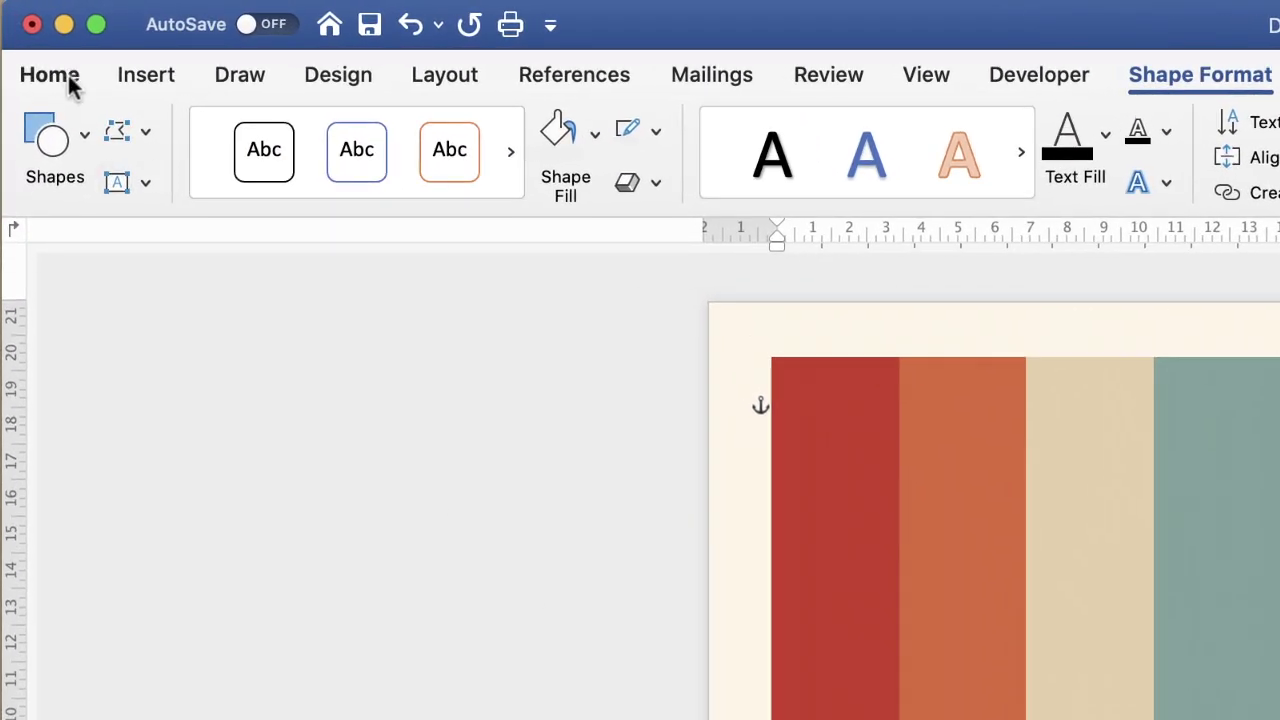
left_click(55, 82)
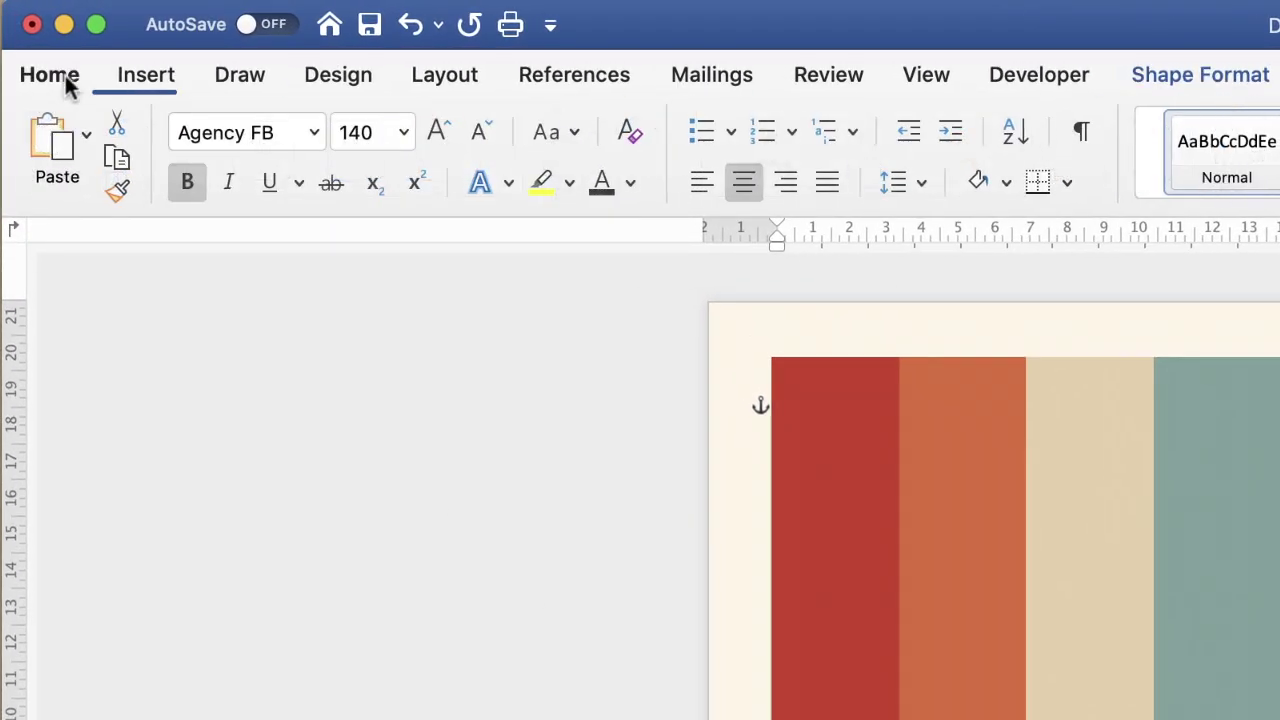
left_click(434, 133)
left_click(434, 133)
left_click(434, 133)
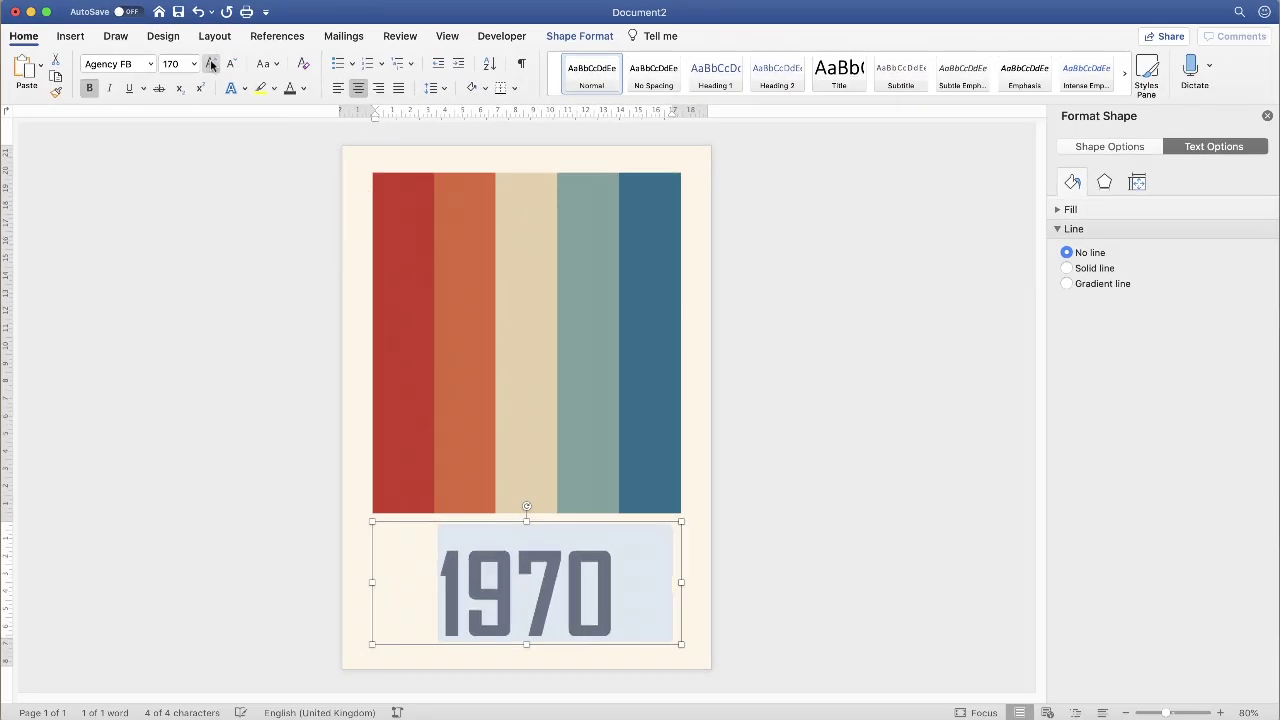
left_click(210, 64)
left_click(210, 64)
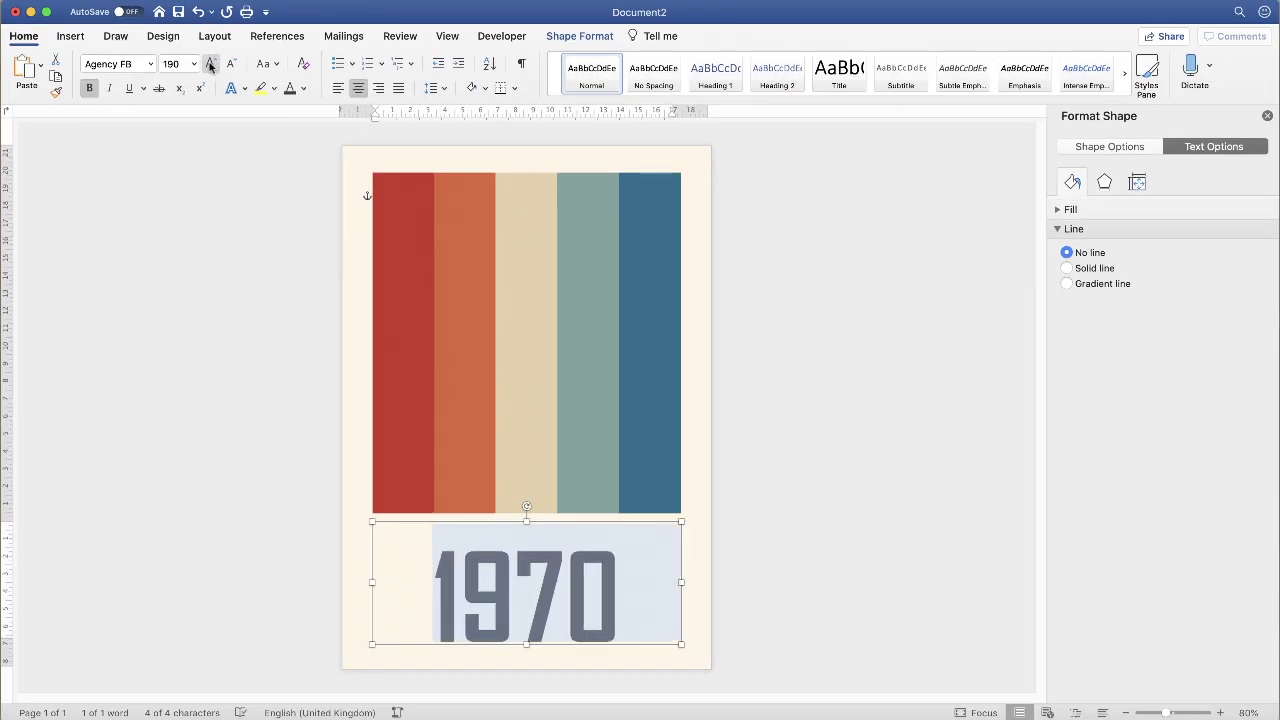
left_click(210, 64)
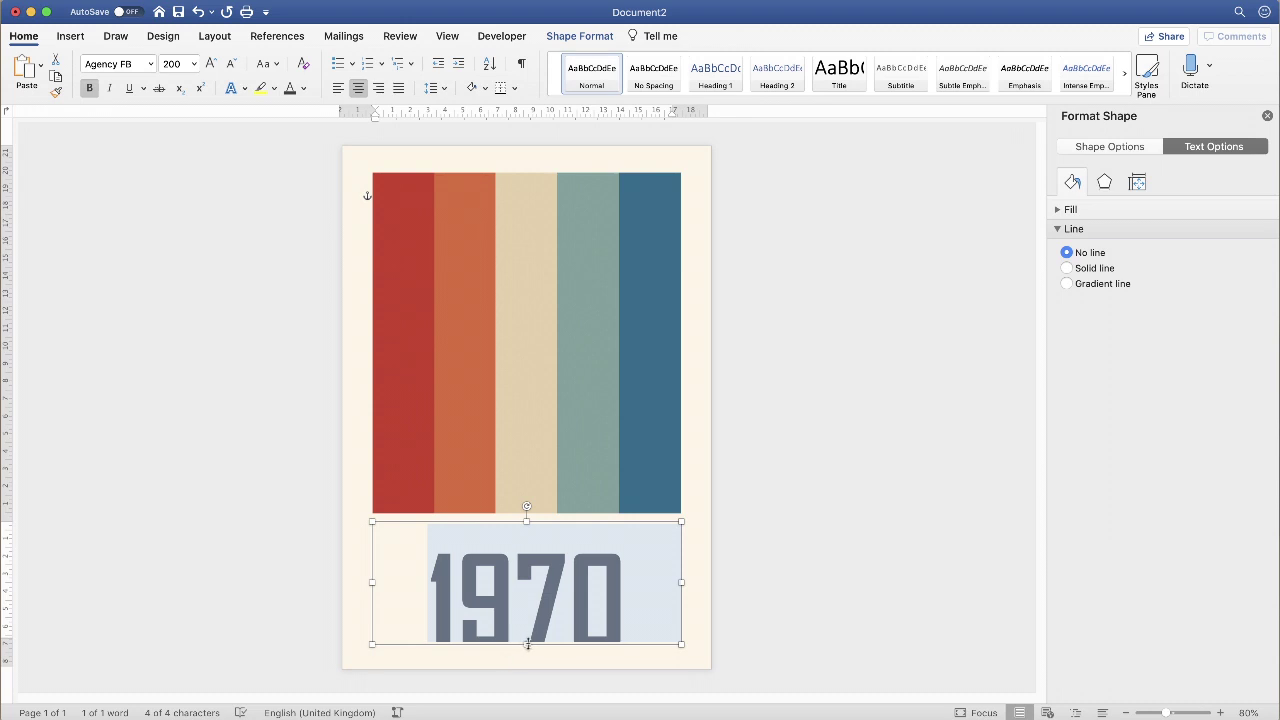
Make the 1970 text box taller and raise it to sit directly below the stripes.
left_click_drag(527, 644, 529, 657)
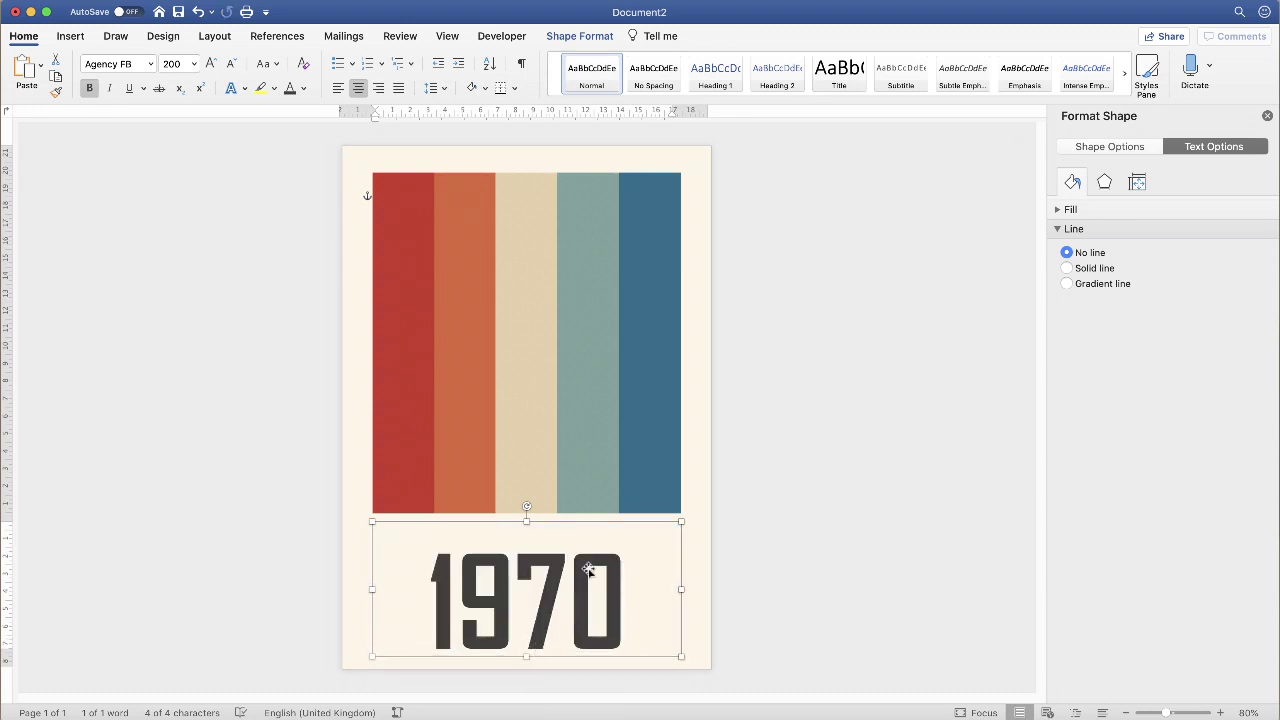
key("Up")
key("Up")
key("Up")
key("Up")
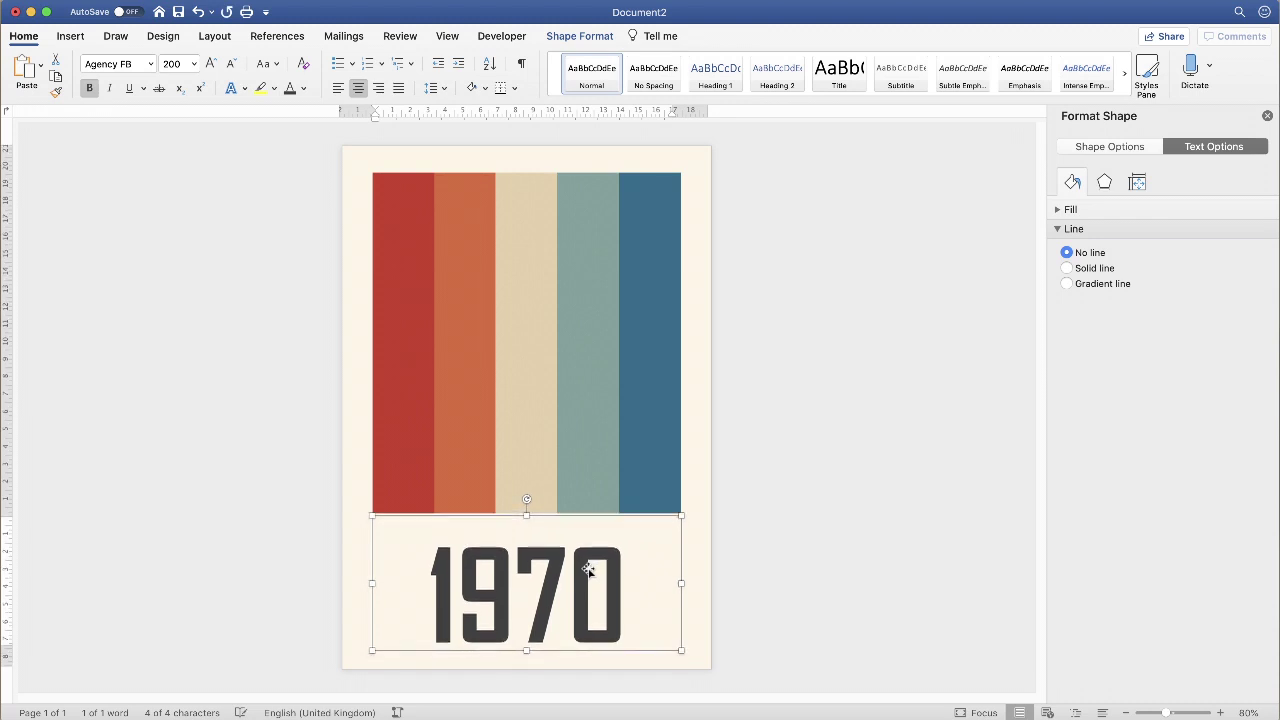
key("Up")
key("Up")
key("Up")
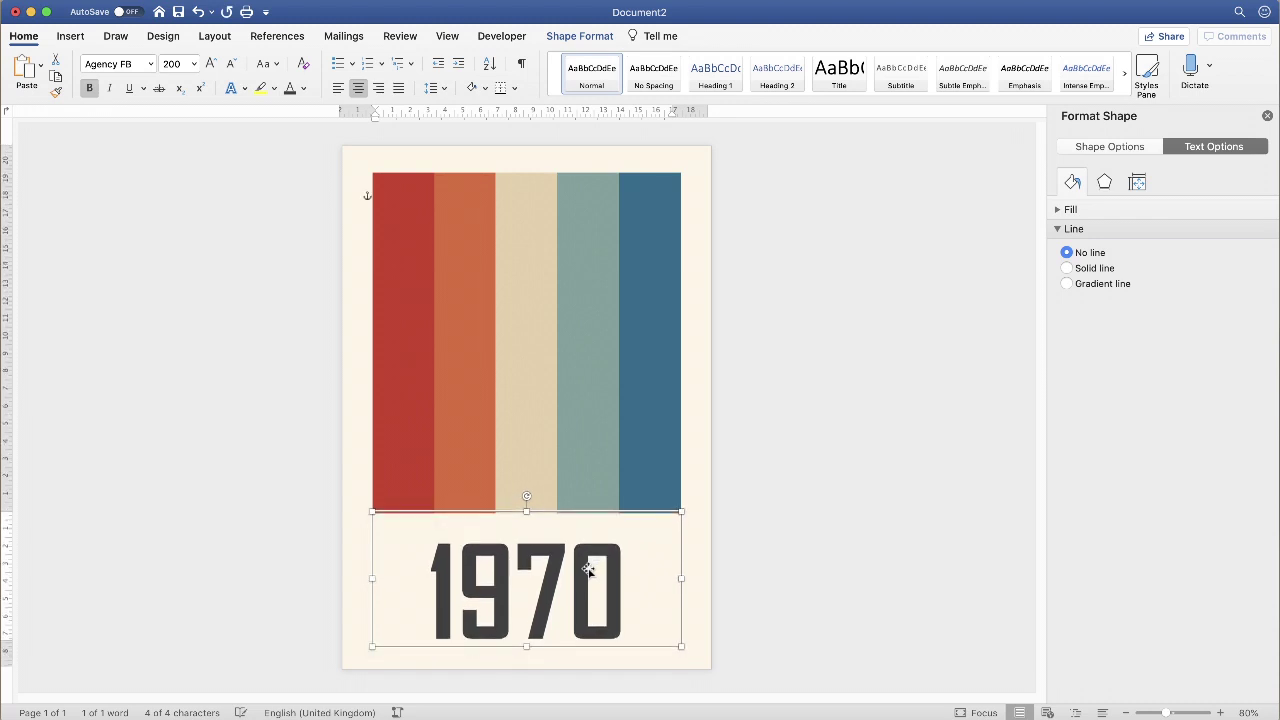
left_click(808, 396)
scroll(808, 396, "down", 1)
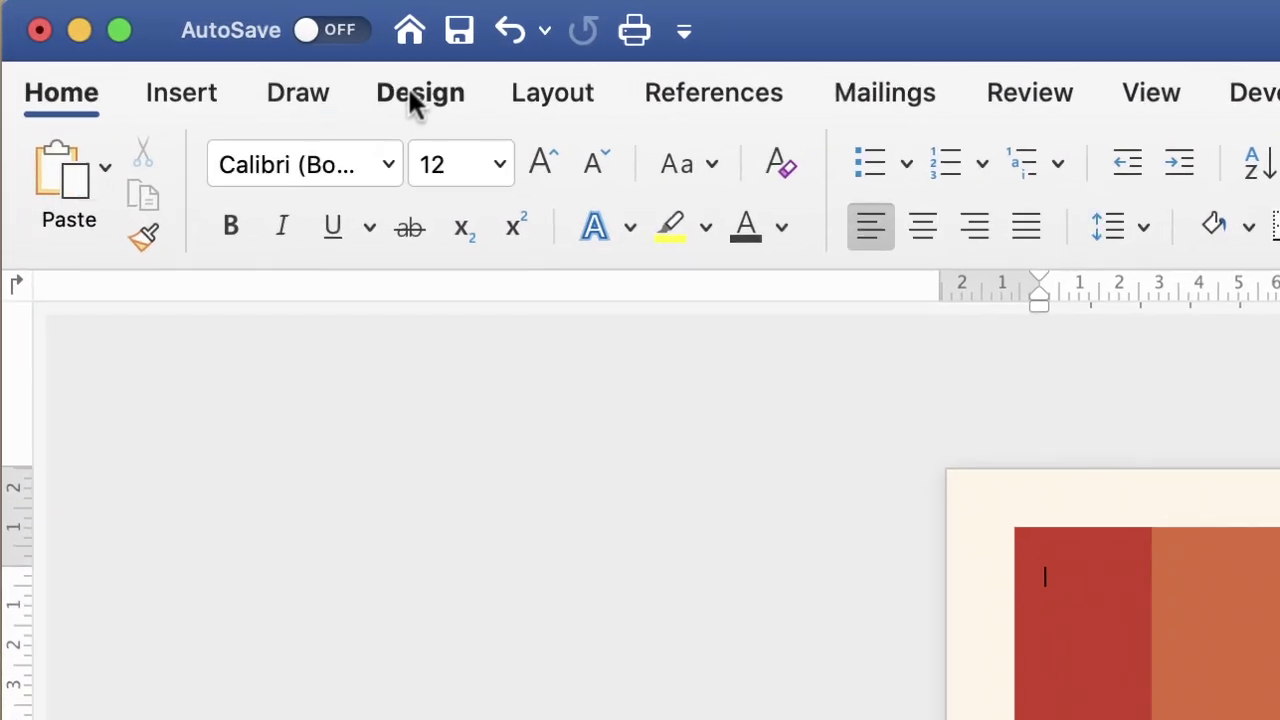
Set the Page Colour to the tan swatch from Recent Colours, replacing the cream.
left_click(412, 92)
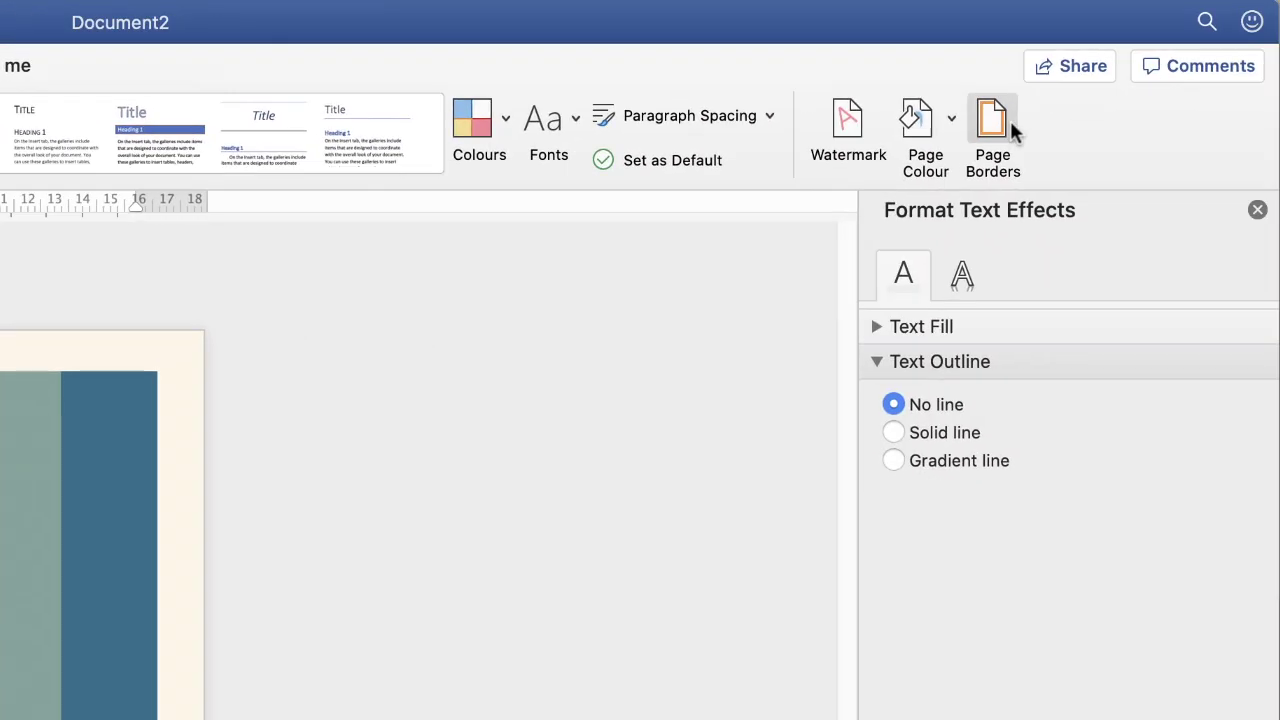
left_click(953, 122)
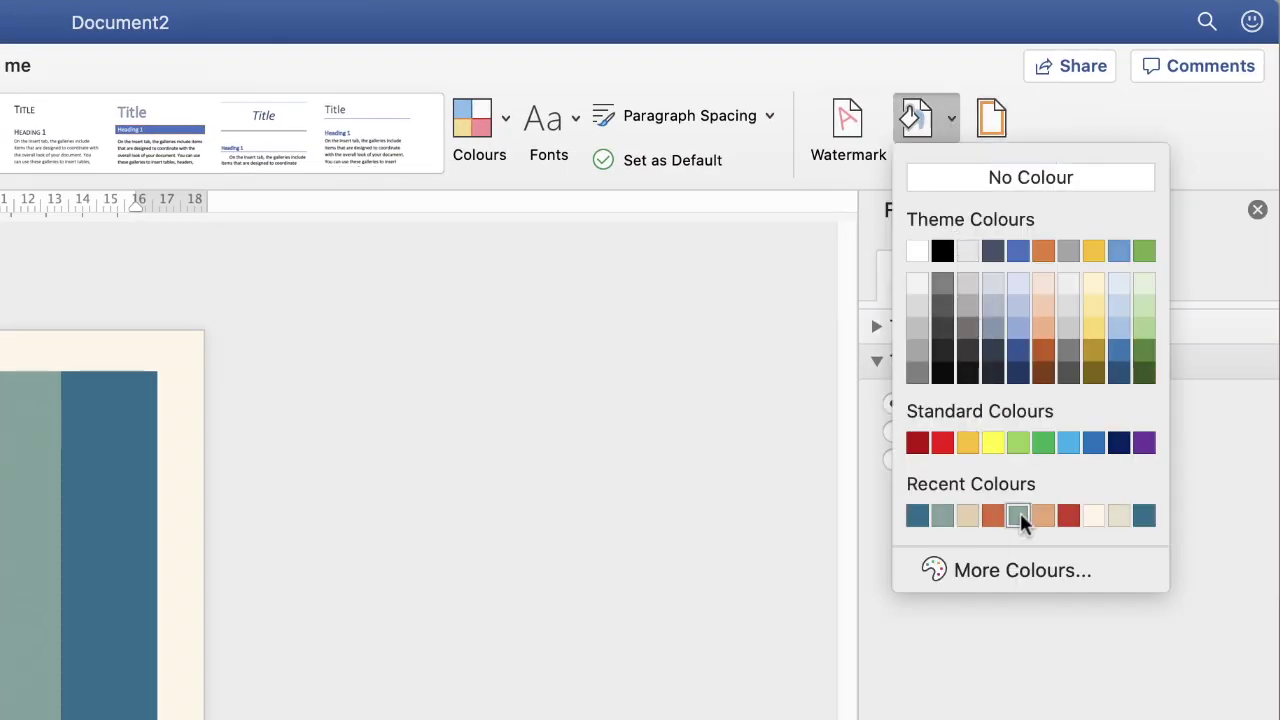
left_click(1117, 515)
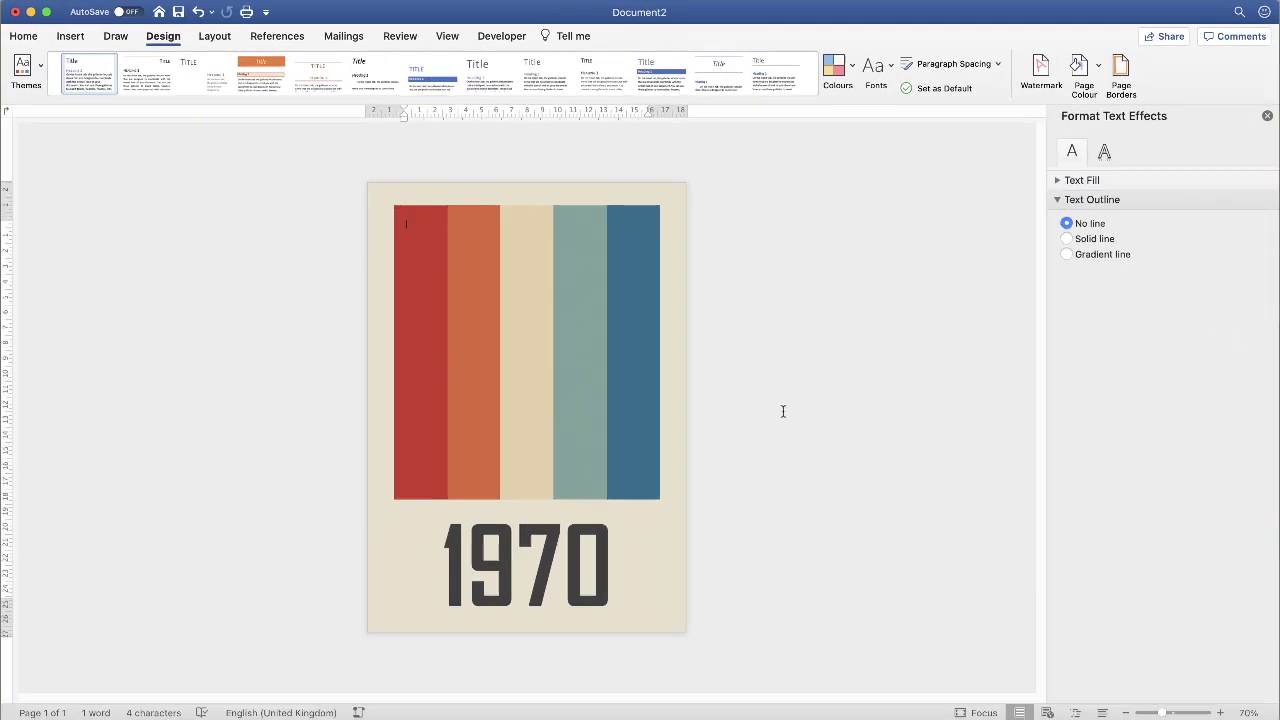